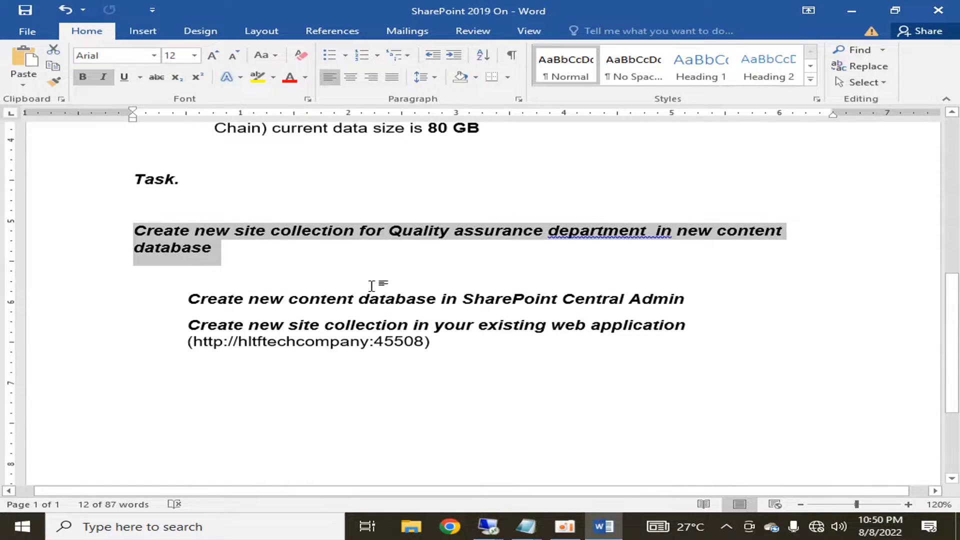
In the Task sentence, capitalize the A of "Assurance" and remove the extra space after "department"
left_click(388, 255)
left_click(449, 231)
key("Delete")
type("A")
scroll(783, 347, "up", 5)
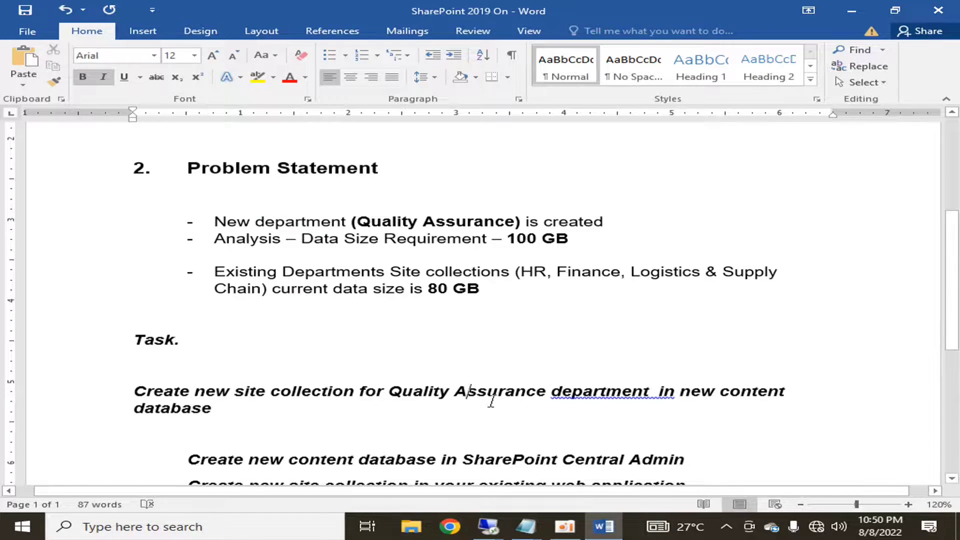
right_click(650, 394)
left_click(701, 409)
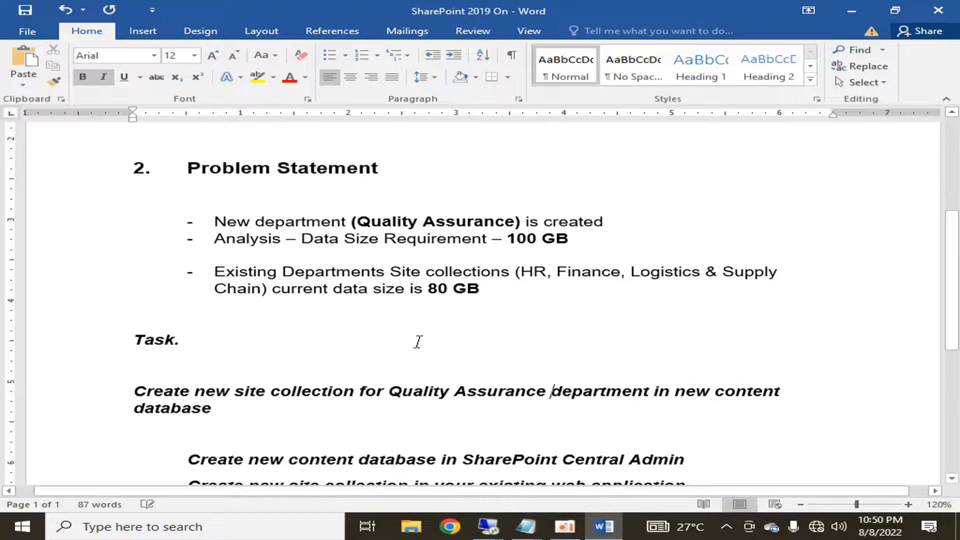
Review the SharePoint 2019 On-Premise section, going through the web site address and the listed site collections
scroll(418, 343, "up", 3)
left_click(134, 276)
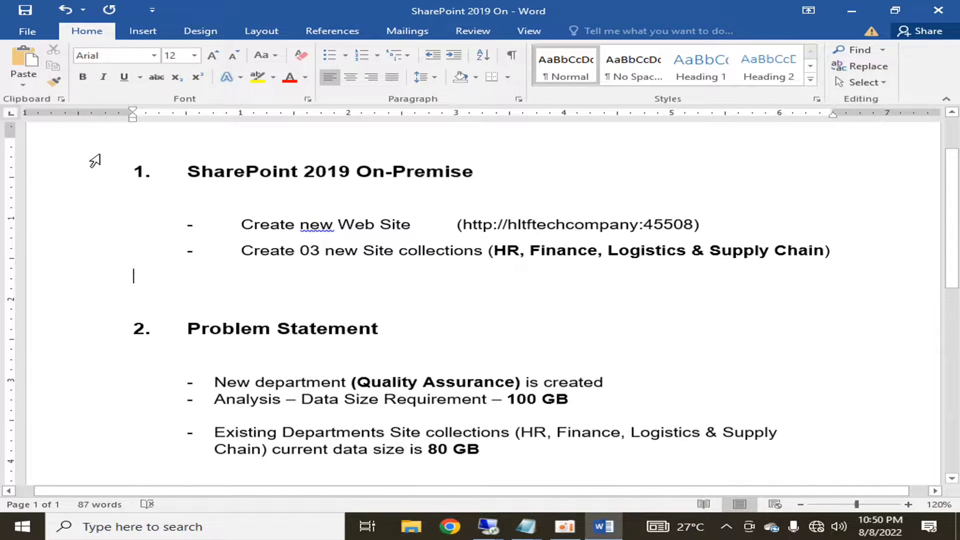
left_click(187, 172)
key("shift+End")
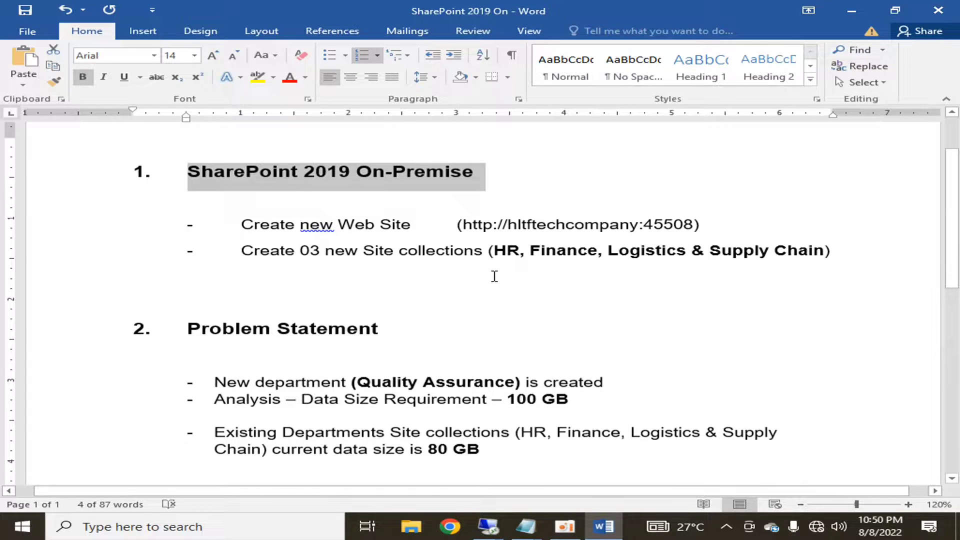
key("Down")
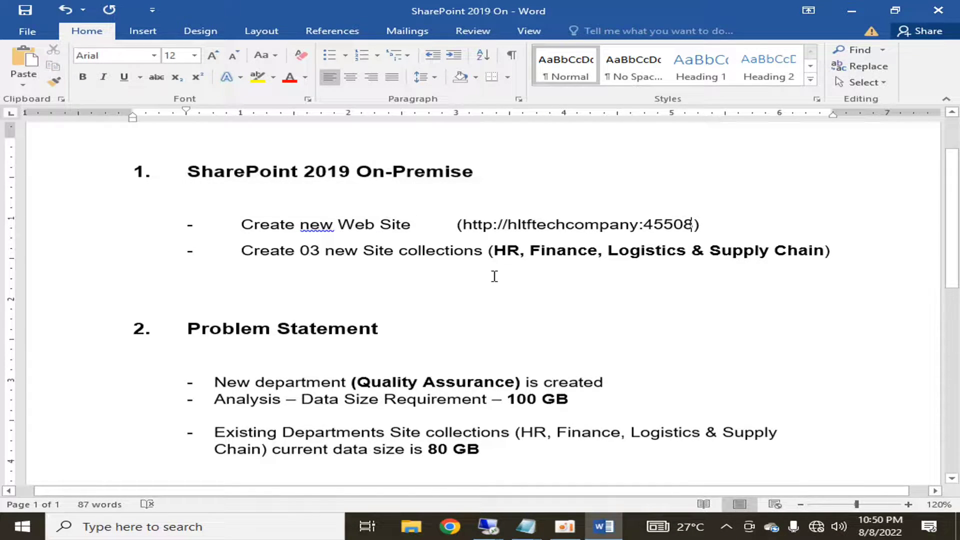
key("Home")
key("shift+End")
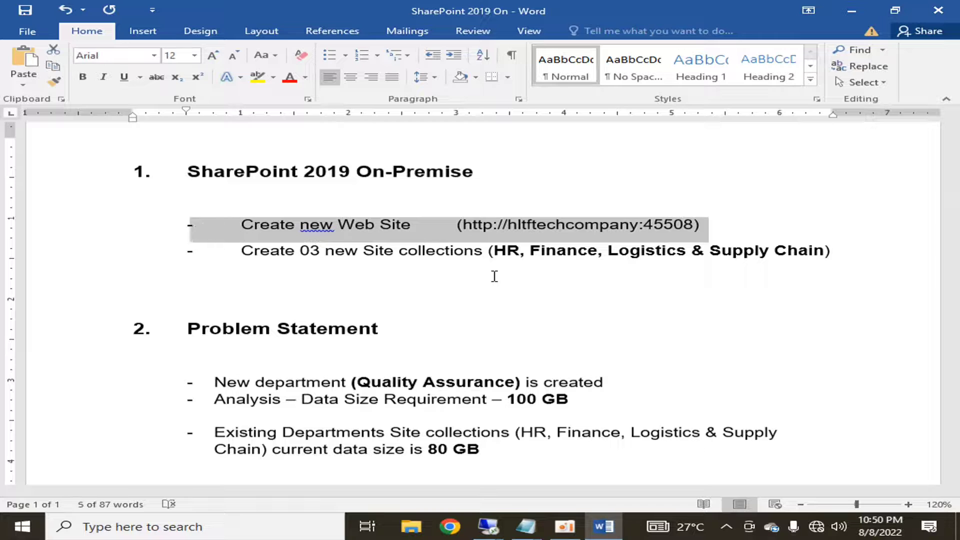
left_click(537, 225)
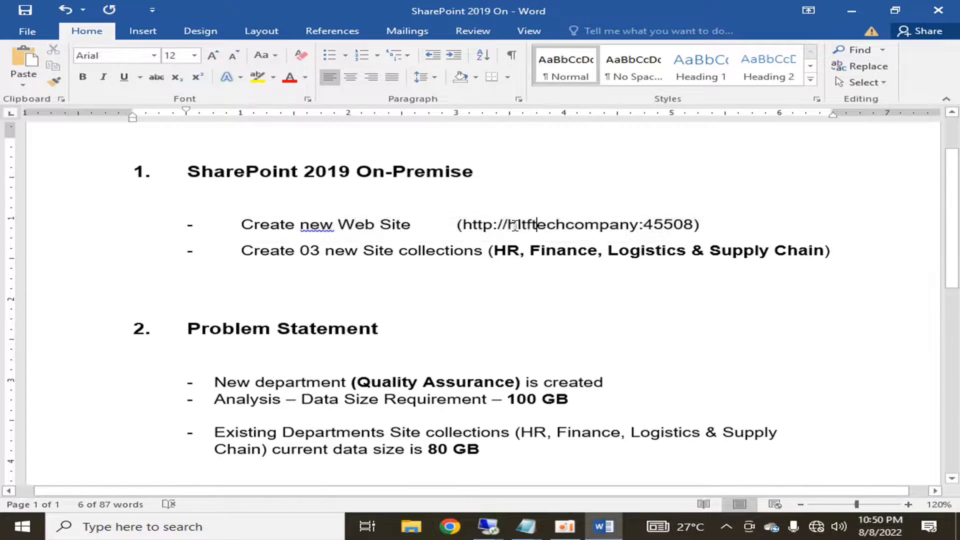
left_click_drag(457, 226, 717, 226)
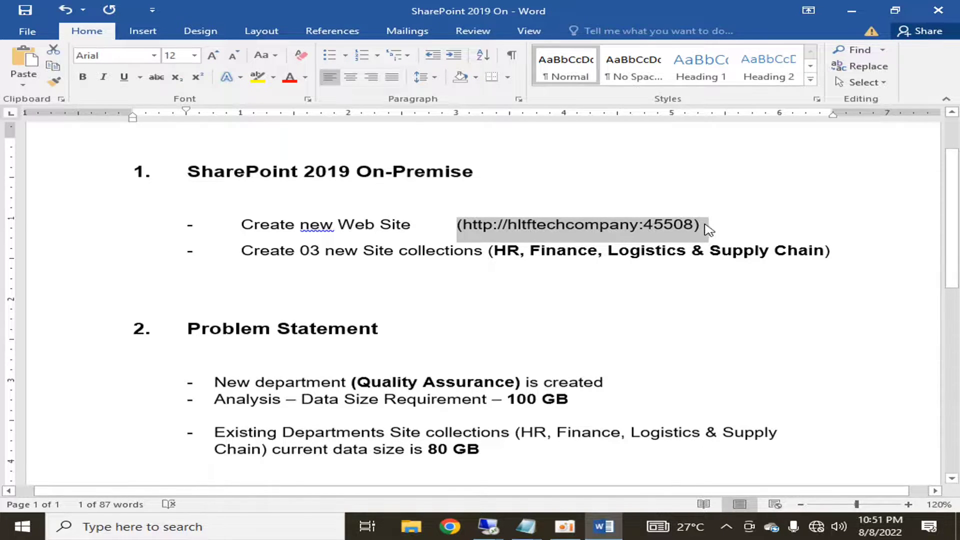
left_click(583, 332)
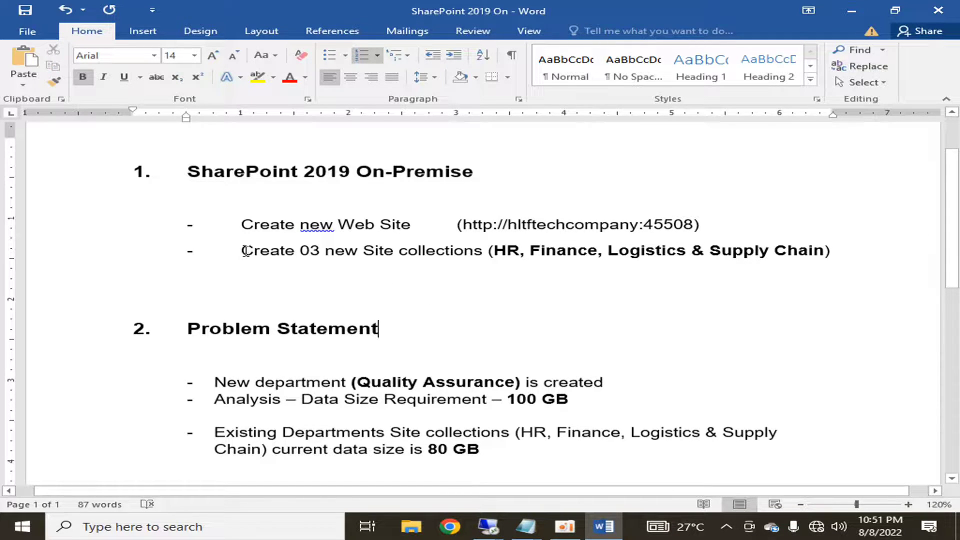
left_click_drag(241, 251, 456, 251)
left_click(528, 256)
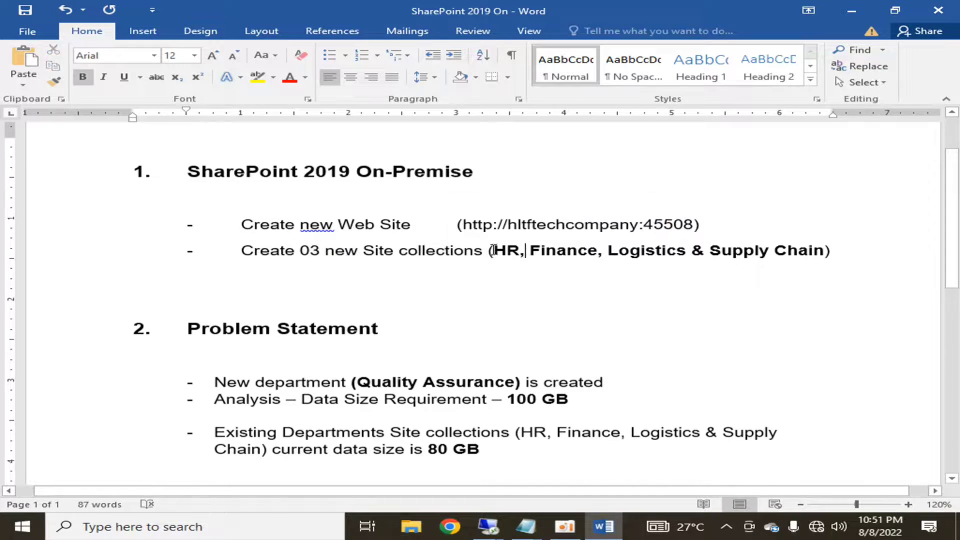
left_click(839, 252)
Insert a blank line between the new department and Data Size Requirement bullets in the Problem Statement section
scroll(210, 320, "down", 1)
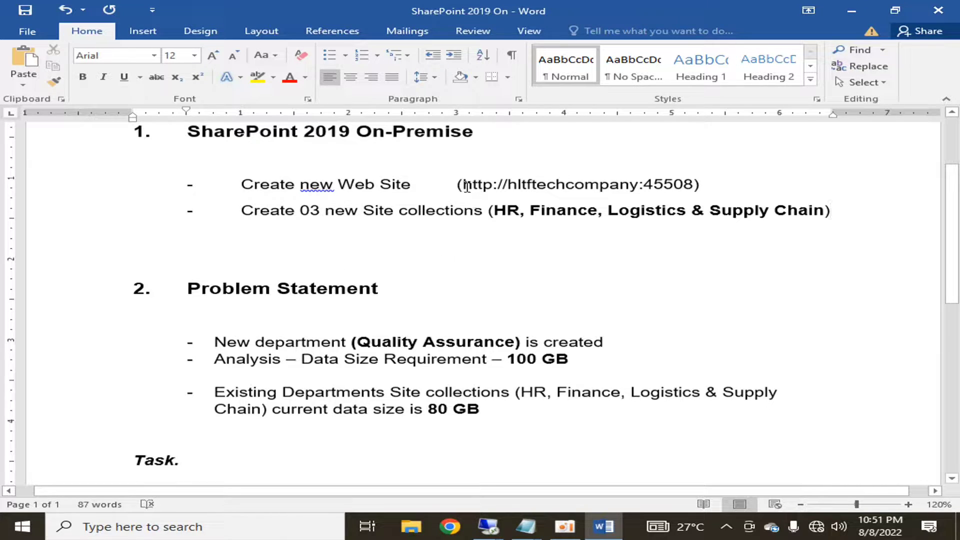
left_click_drag(214, 342, 665, 333)
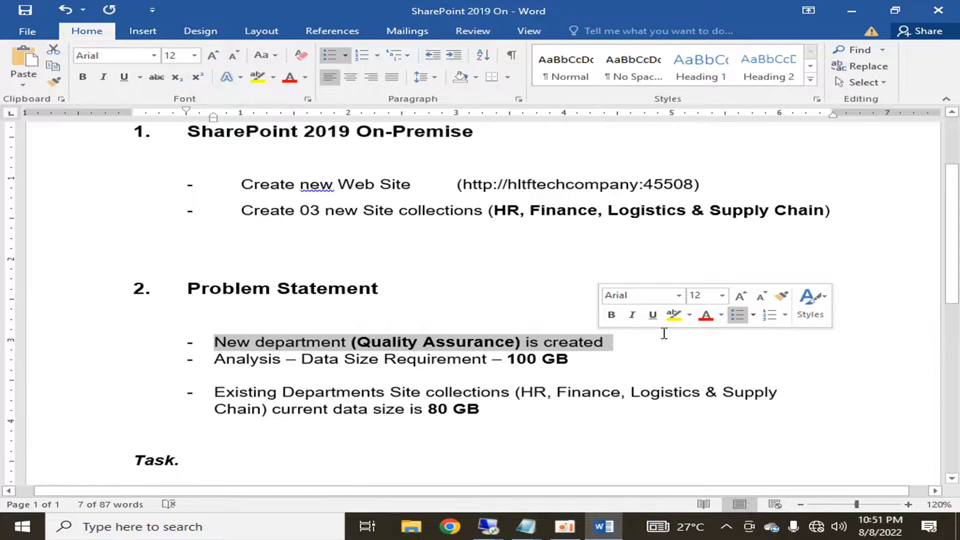
key("Down")
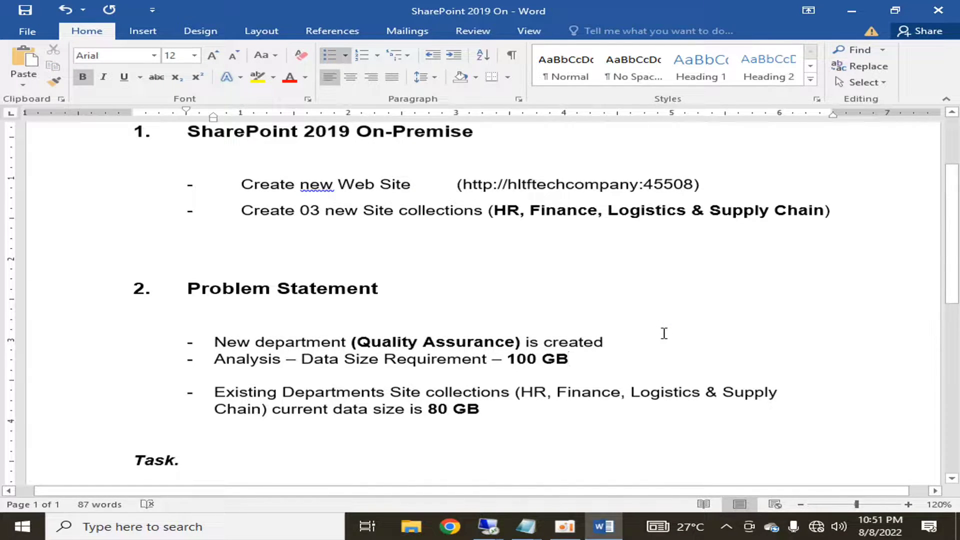
key("Home")
key("shift+Down")
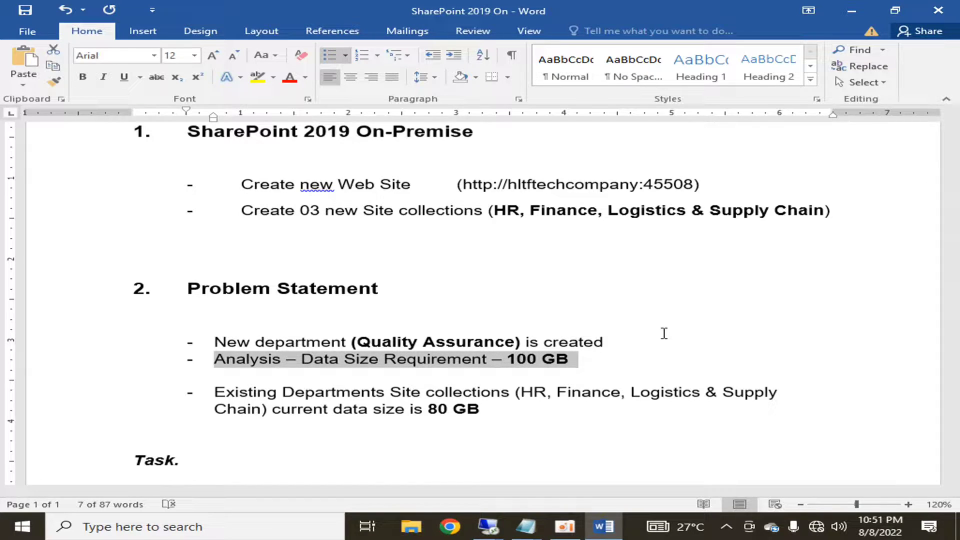
key("Left")
key("End")
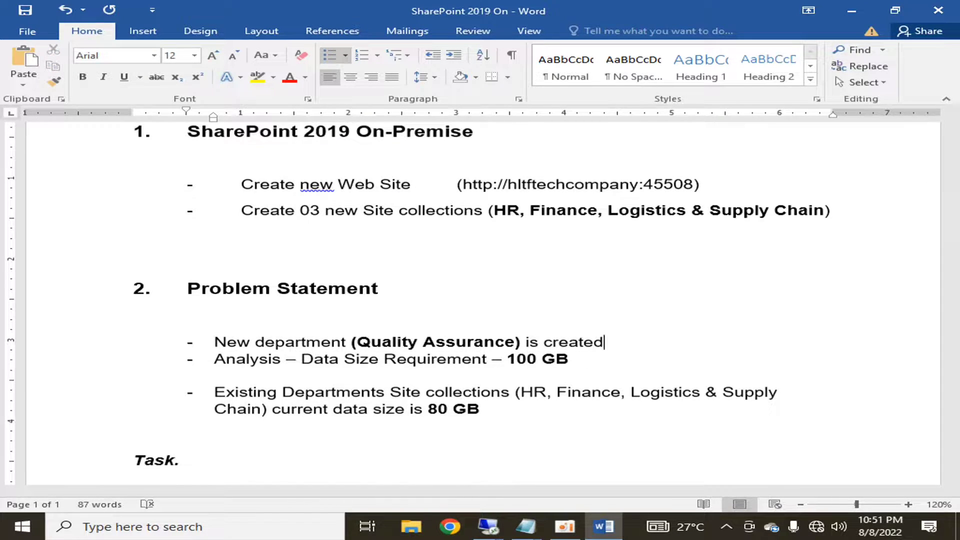
key("Return")
key("Delete")
Review the Quality Assurance department and its data size requirement in the Problem Statement bullets
key("shift+Down")
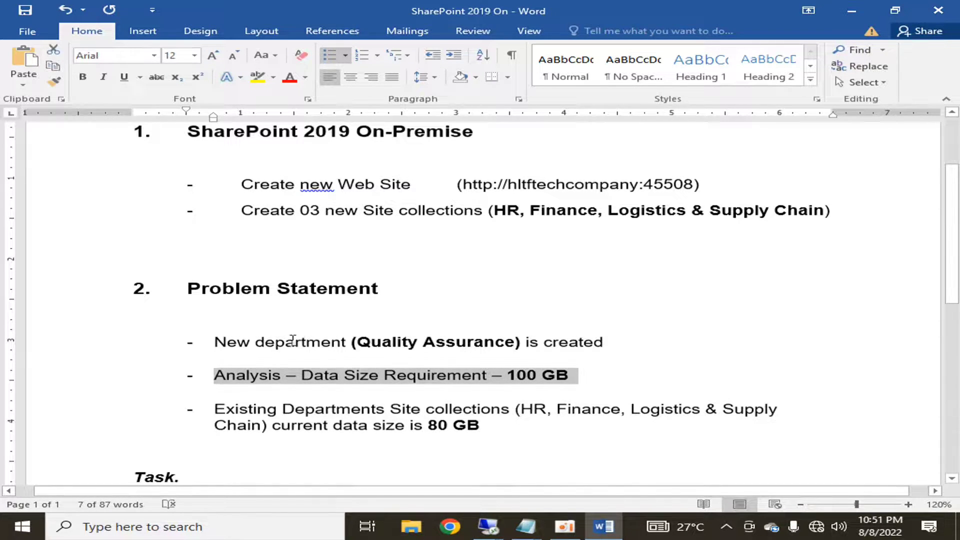
left_click_drag(363, 342, 515, 342)
left_click_drag(510, 375, 581, 376)
left_click(573, 376)
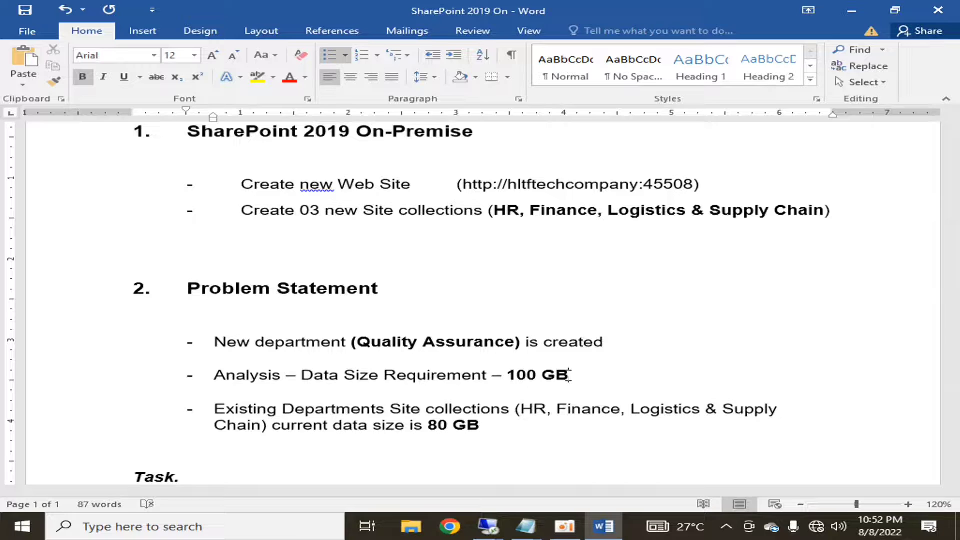
left_click_drag(569, 375, 507, 375)
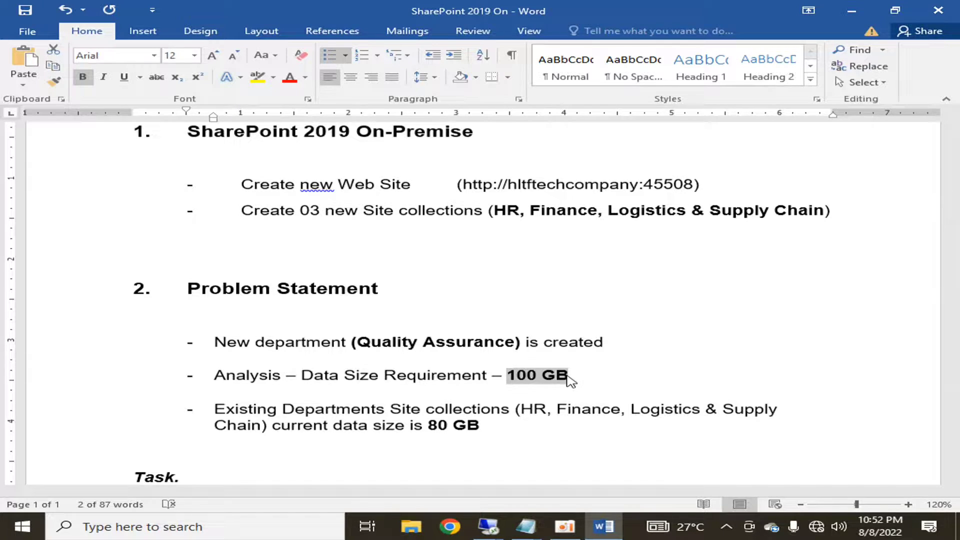
left_click(569, 376)
Examine the bullet on the existing departments' site collections and their current data size
key("Down")
key("Down")
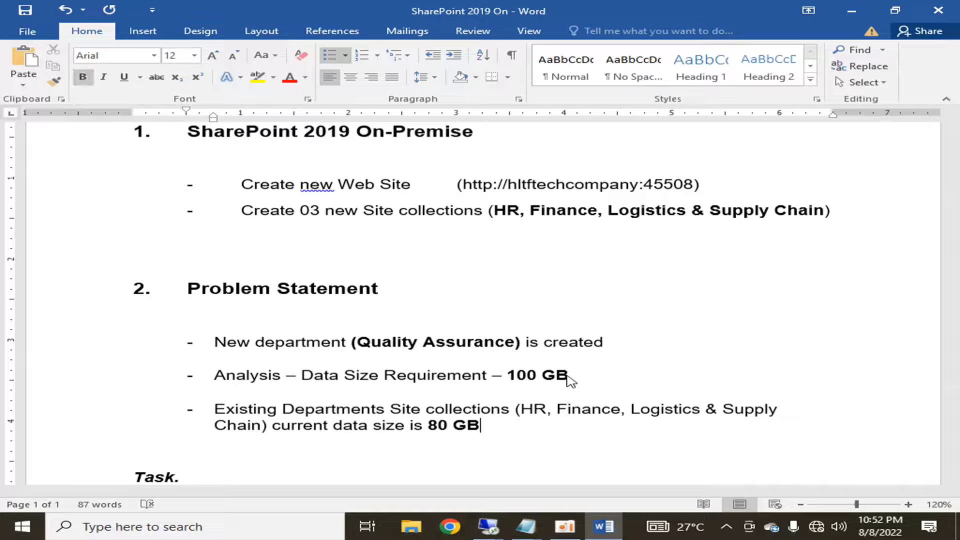
key("shift+Home")
key("shift+Up")
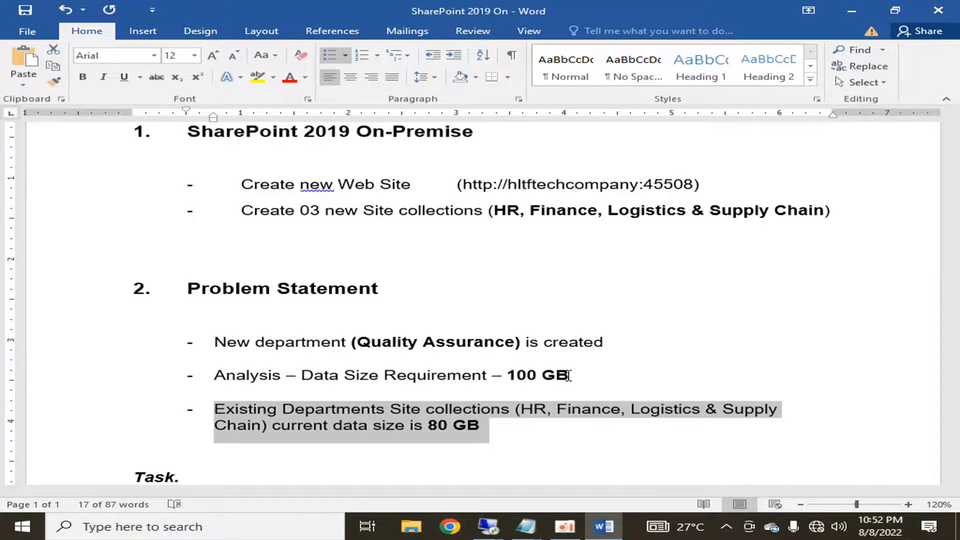
left_click(540, 427)
left_click_drag(522, 410, 547, 411)
left_click(618, 408)
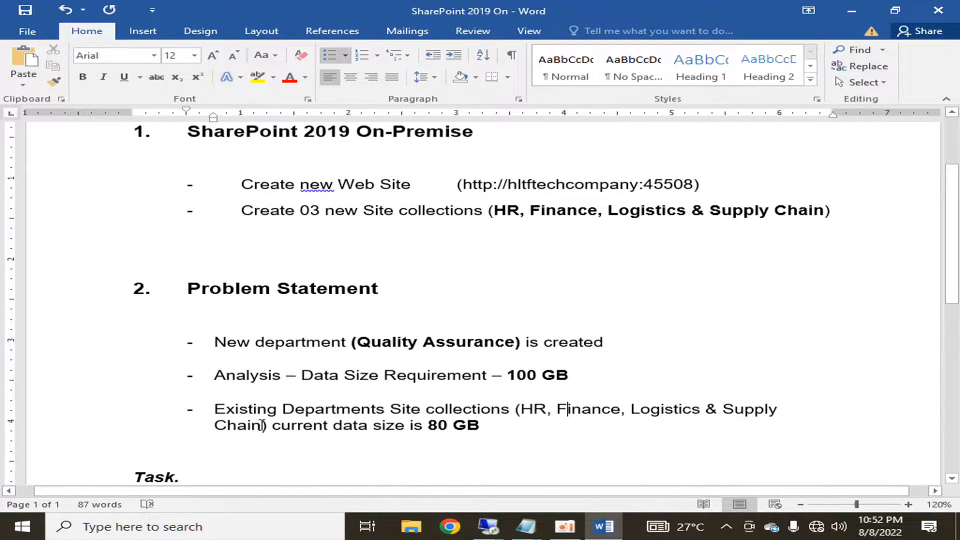
scroll(298, 427, "up", 4)
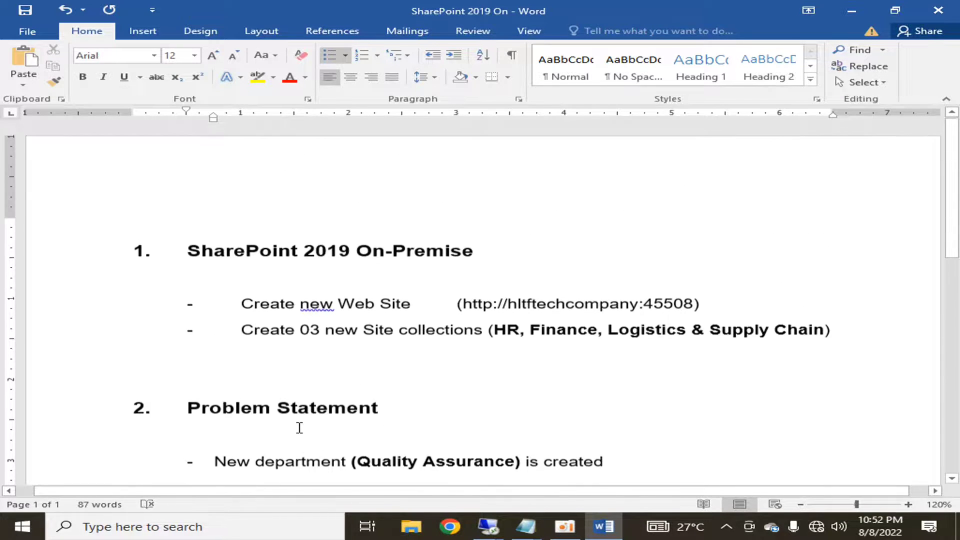
scroll(533, 332, "down", 3)
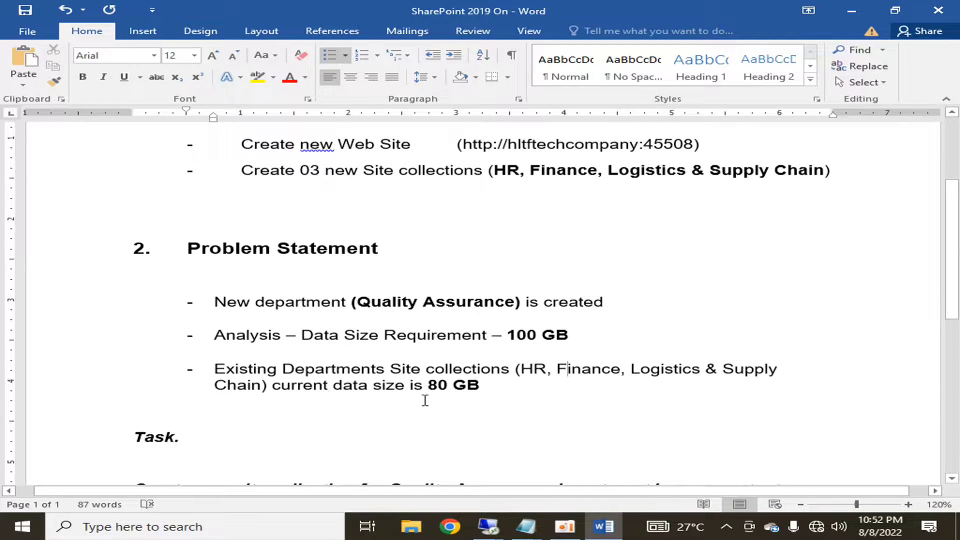
mouse_move(428, 387)
left_mouse_down()
mouse_move(480, 387)
mouse_move(428, 386)
left_mouse_up()
left_click(484, 385)
left_click(478, 425)
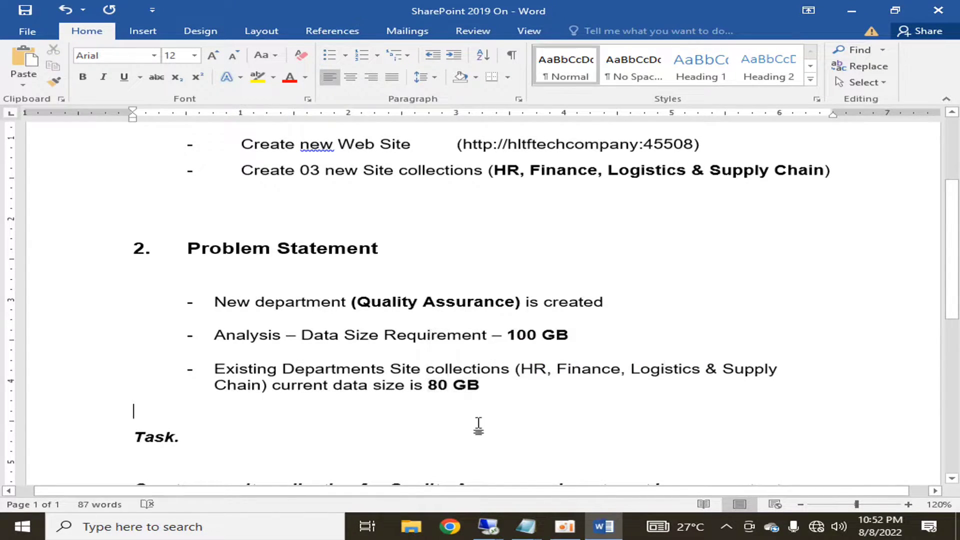
Shorten the Task sentence by deleting "department in new content database" after "Quality Assurance"
scroll(479, 425, "down", 2)
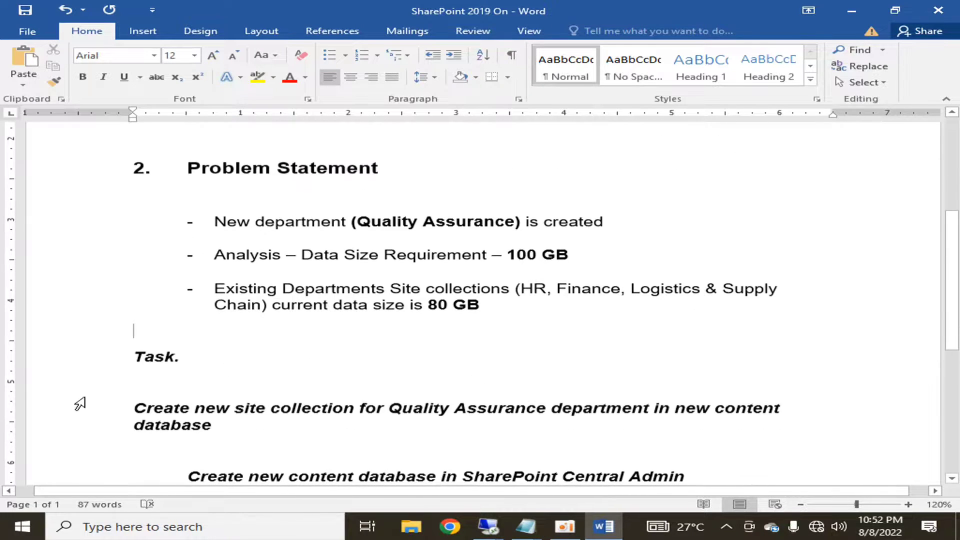
left_click_drag(212, 426, 135, 411)
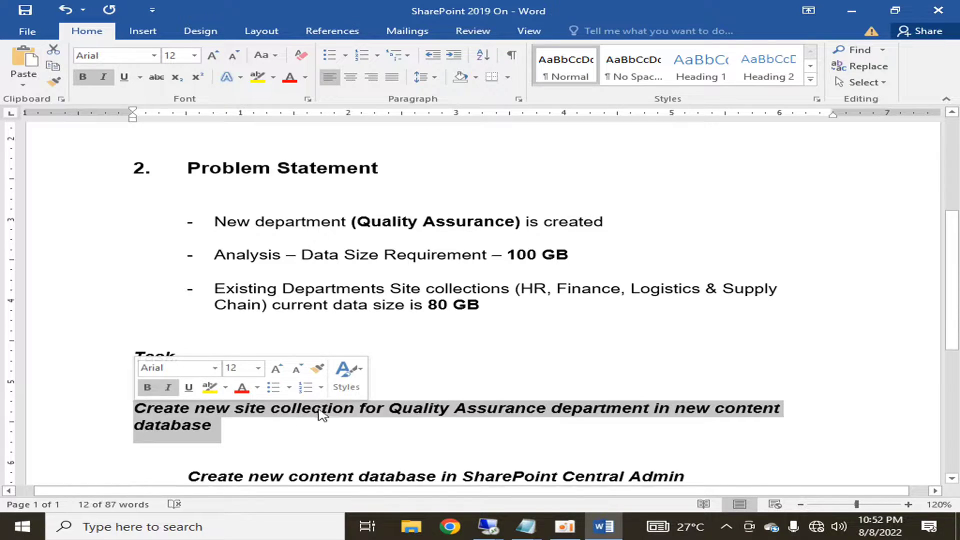
left_click(499, 411)
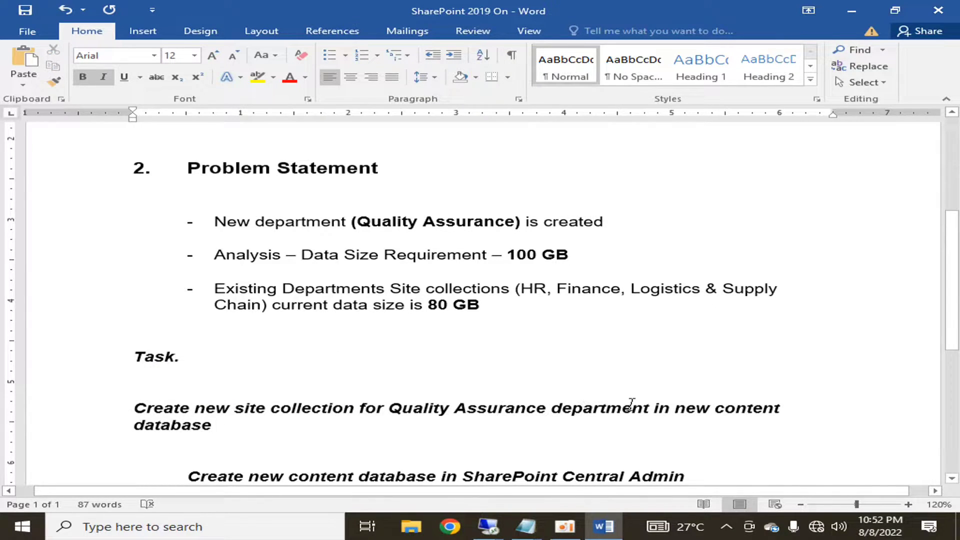
left_click_drag(652, 406, 670, 415)
key("BackSpace")
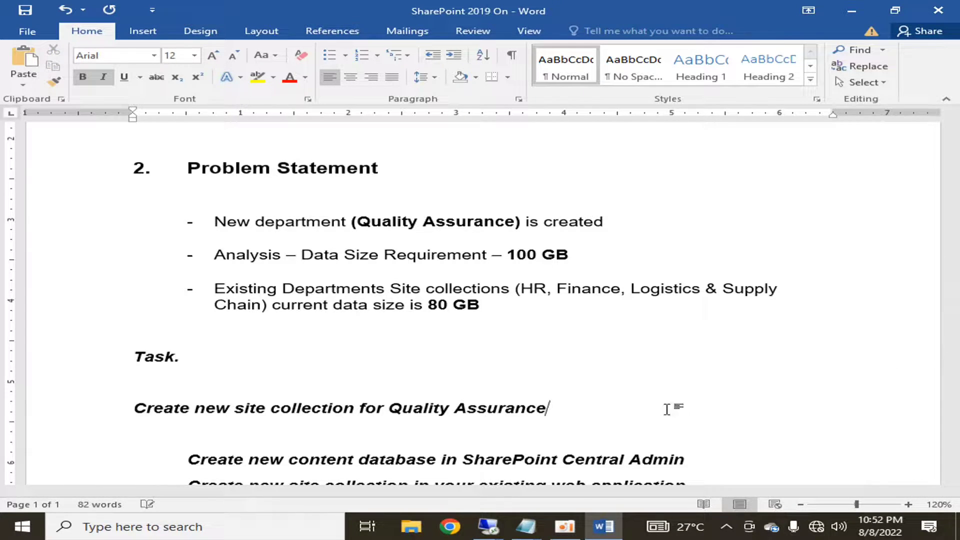
Review the shortened Task sentence together with the three Problem Statement bullets
triple_click(668, 410)
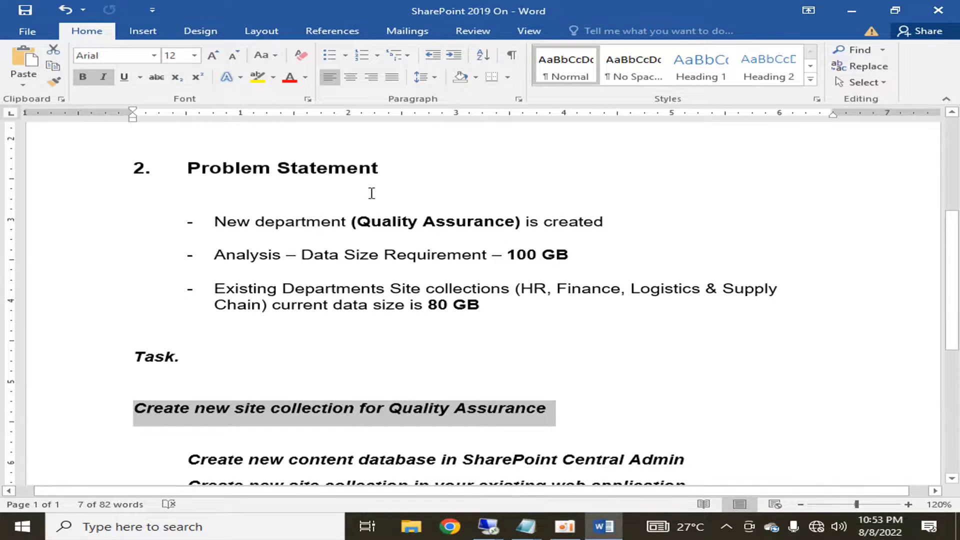
left_click(392, 167)
left_click_drag(488, 306, 215, 220)
left_click(436, 324)
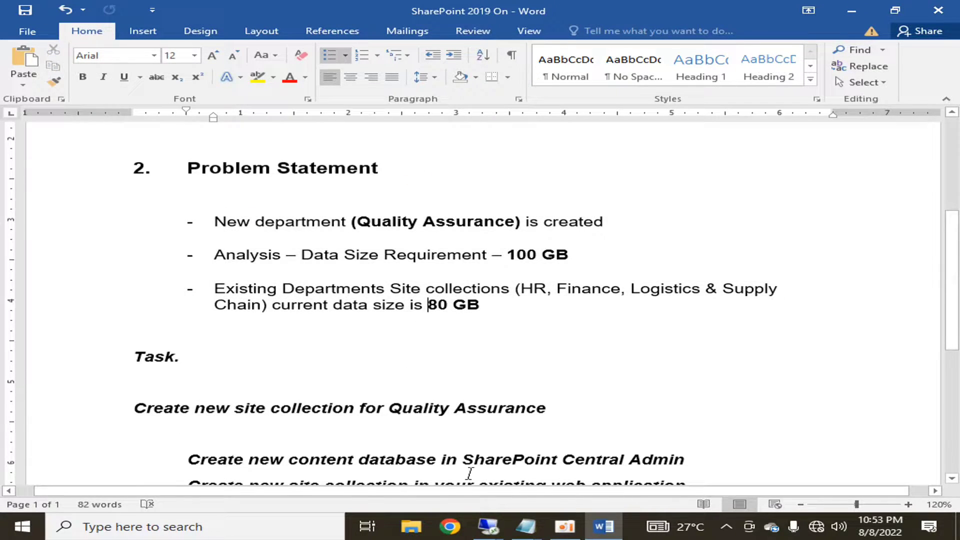
Switch to the remote desktop session, check the company site's web application address in Internet Explorer, and return to the Word document
left_click(487, 526)
left_click(295, 450)
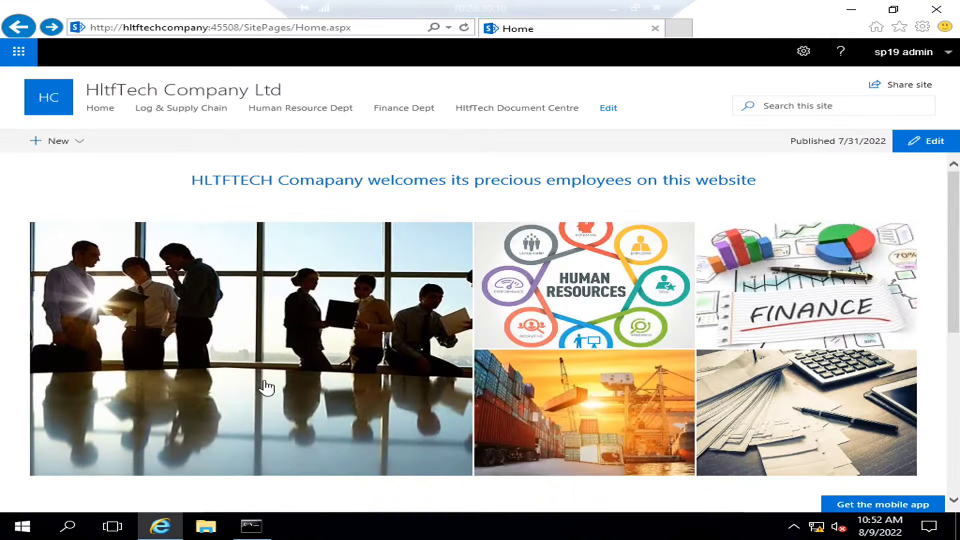
left_click(200, 29)
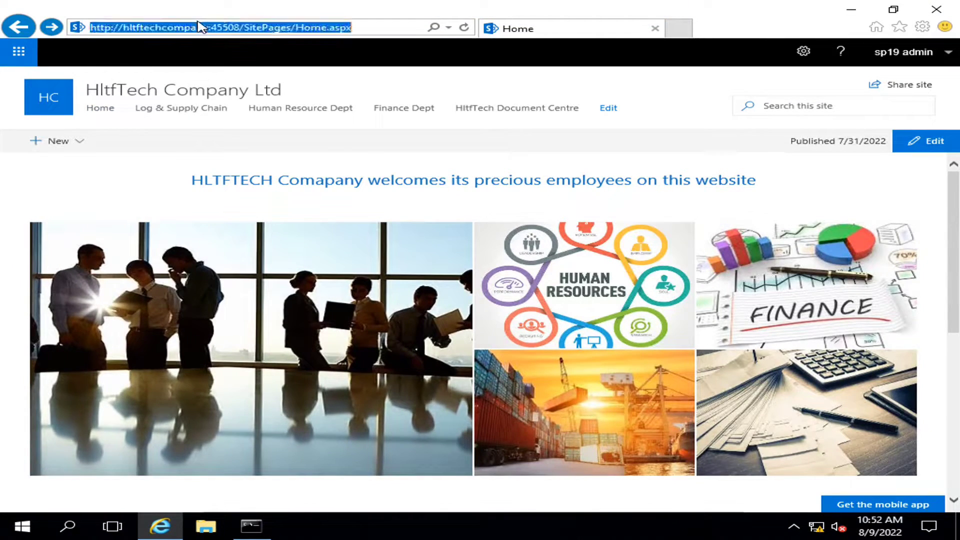
left_click_drag(241, 28, 90, 28)
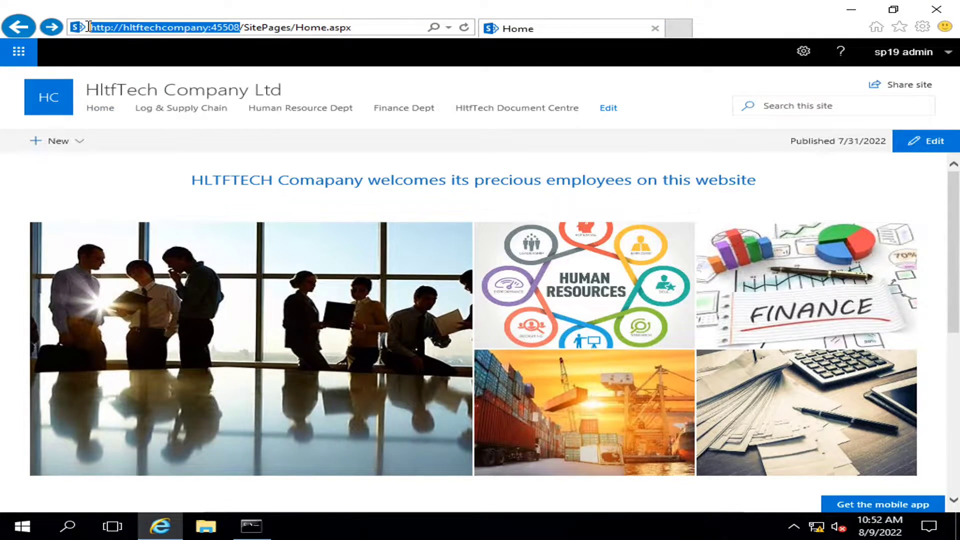
left_click(548, 85)
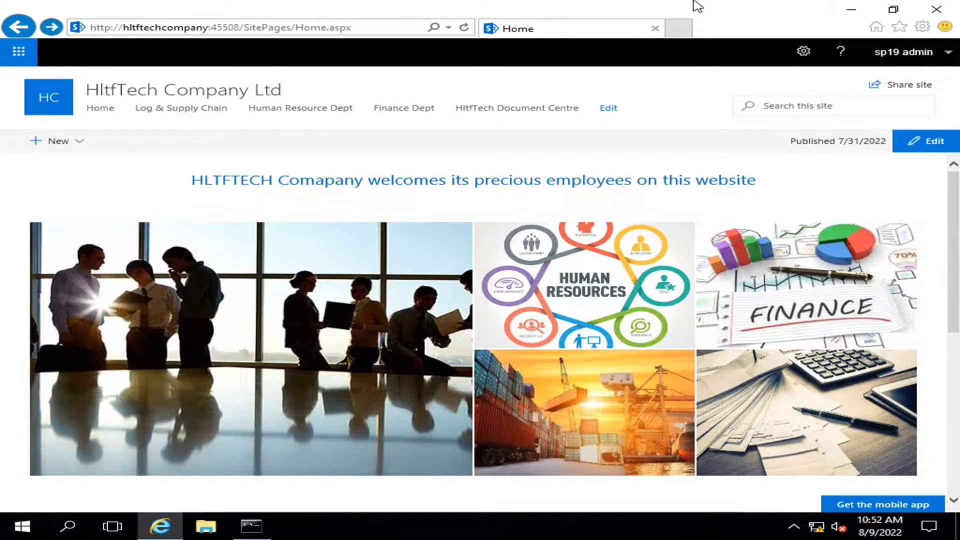
left_click(614, 8)
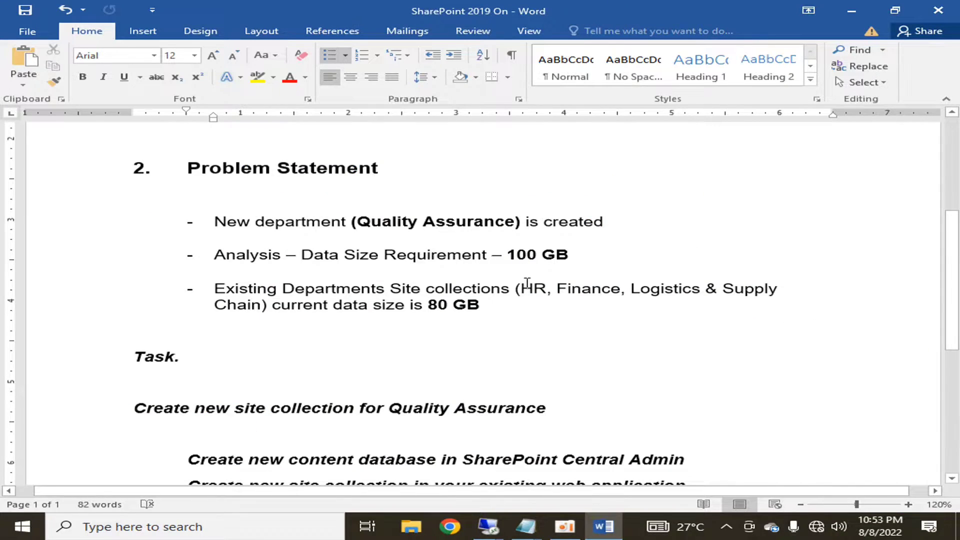
Switch to the 10.20.30.10 remote session, view the Logistics & Supply Chain, Human Resource and Finance department sites, and return to Word
left_click_drag(521, 289, 262, 314)
left_click(488, 526)
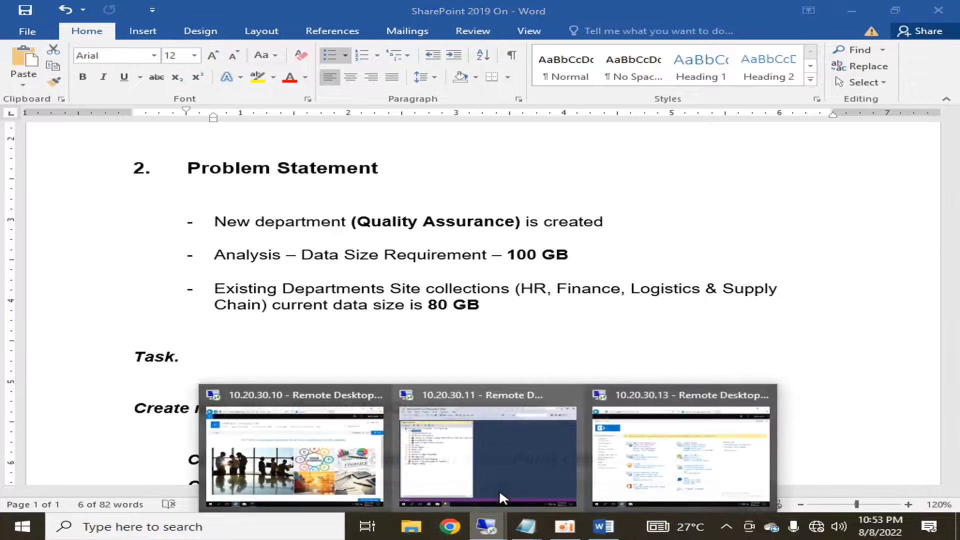
left_click(255, 461)
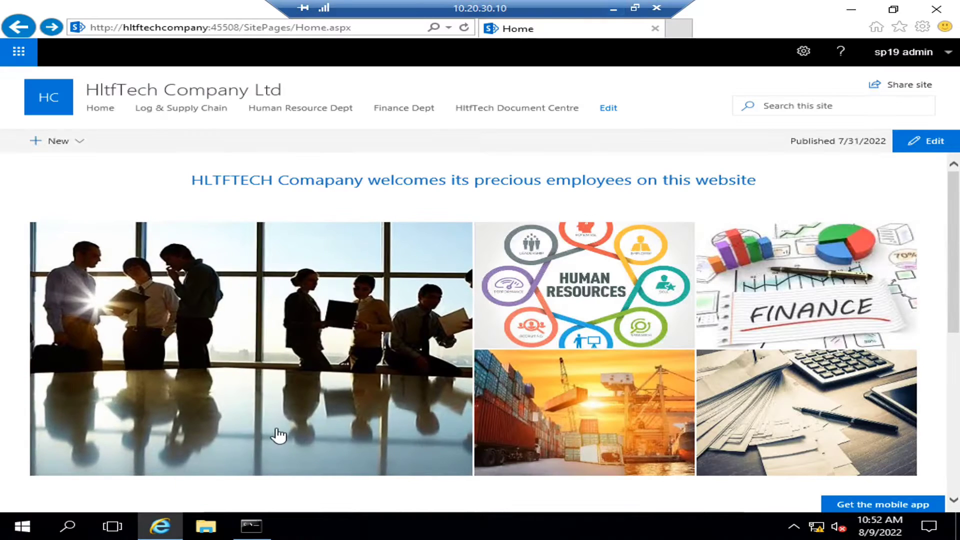
left_click(150, 111)
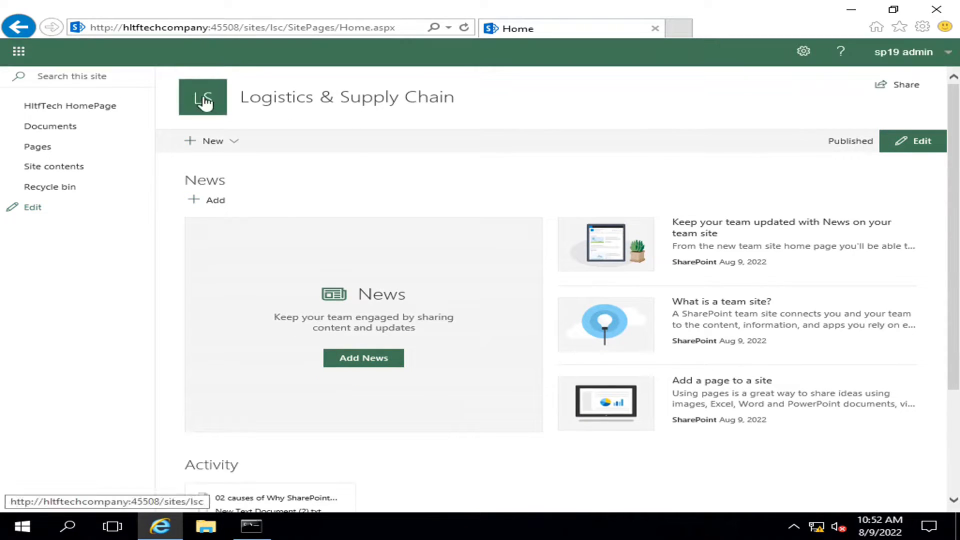
left_click(63, 107)
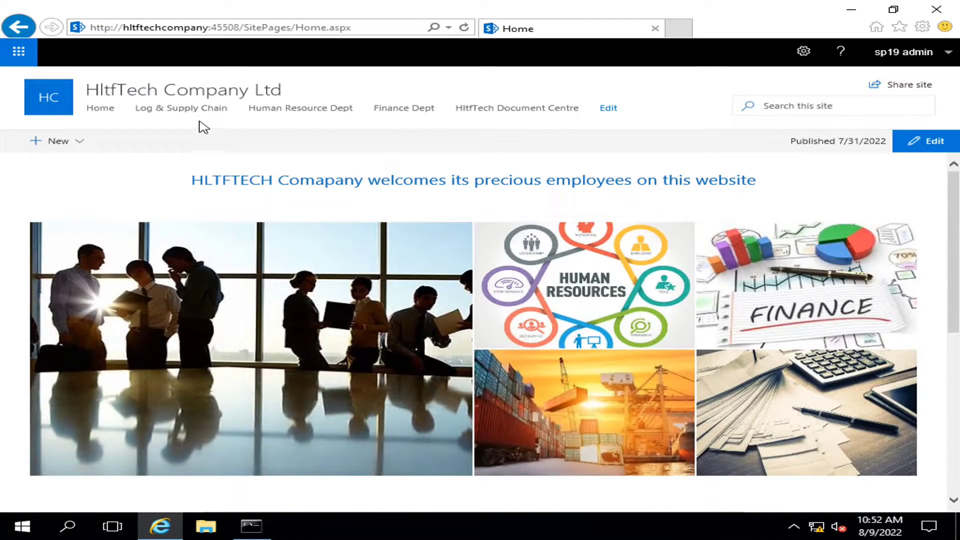
left_click(277, 111)
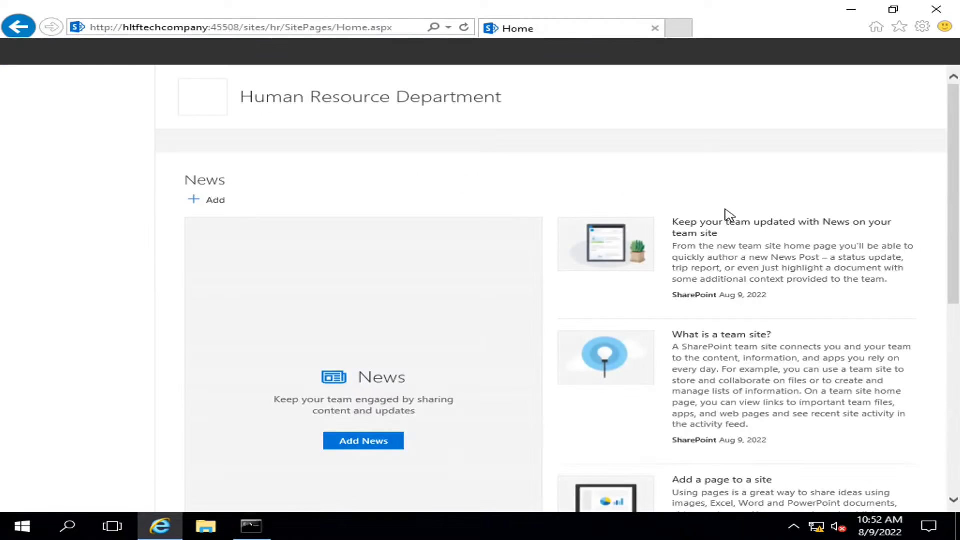
left_click(54, 107)
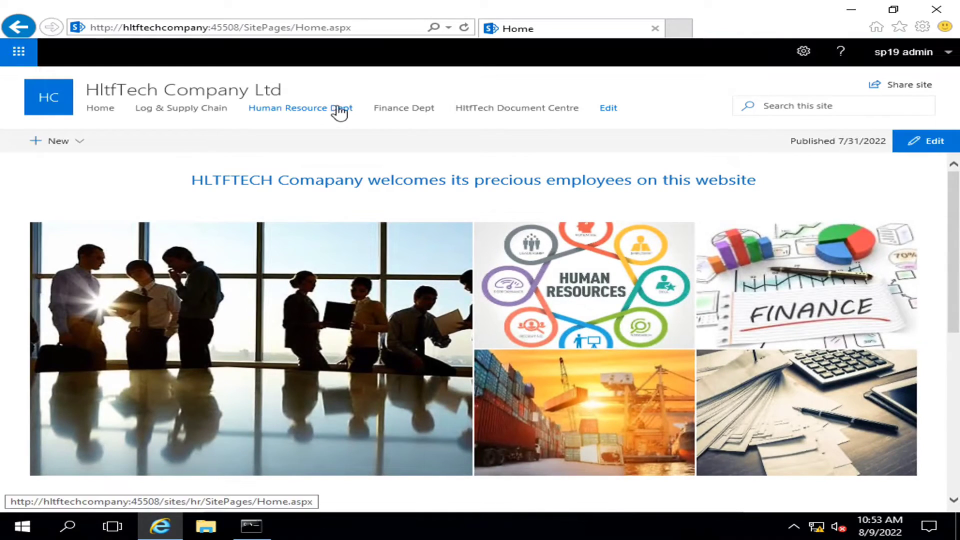
left_click(402, 110)
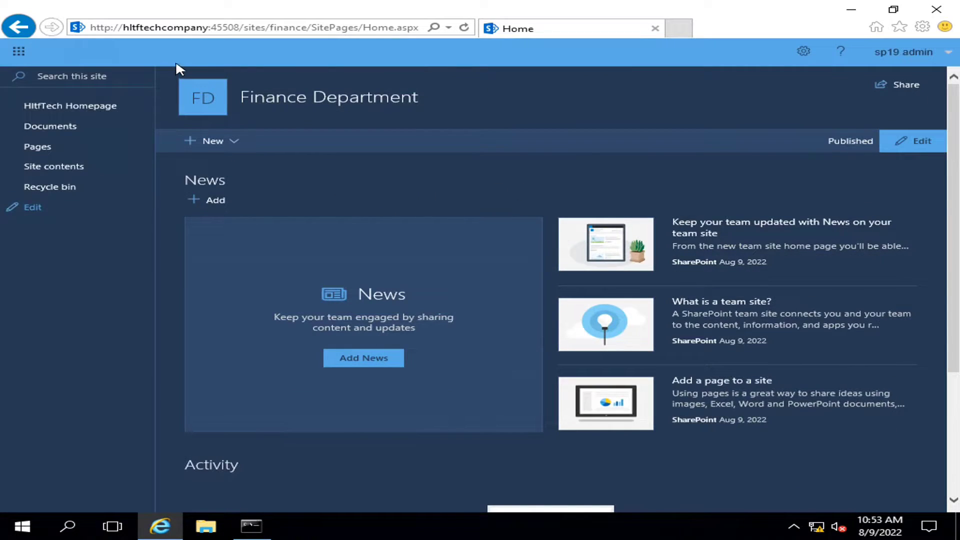
left_click(86, 104)
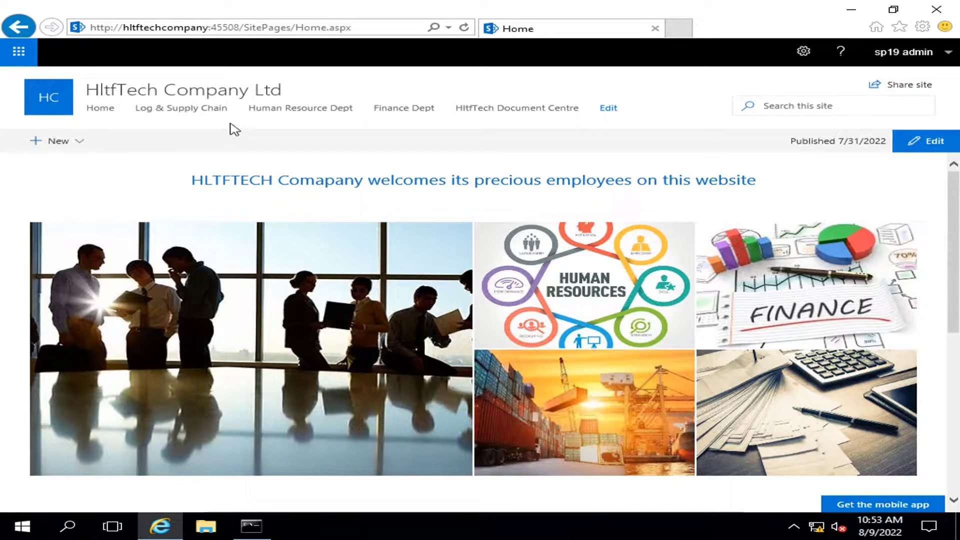
left_click(650, 7)
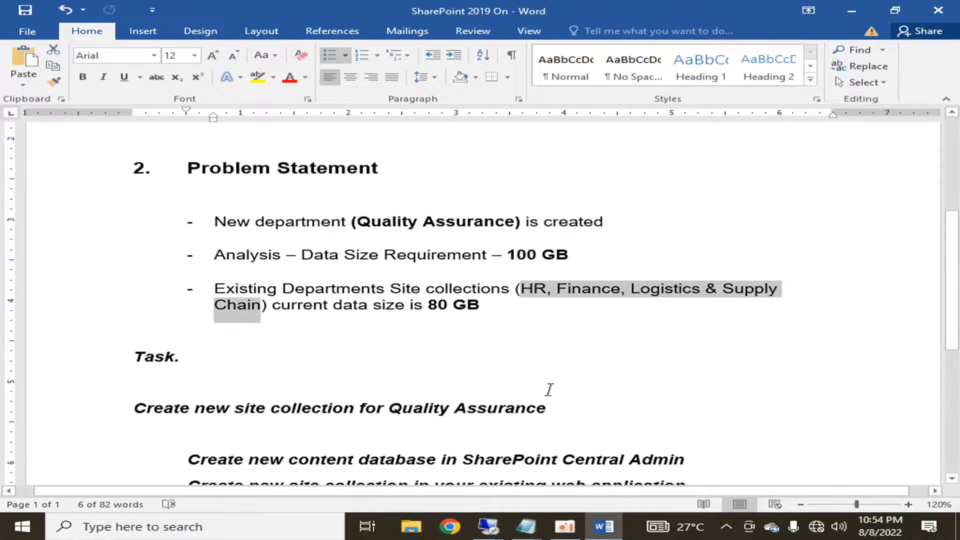
Examine the current data size stated for the existing departments' site collections in the Problem Statement
scroll(500, 350, "down", 1)
left_click(429, 265)
left_click_drag(490, 264, 273, 265)
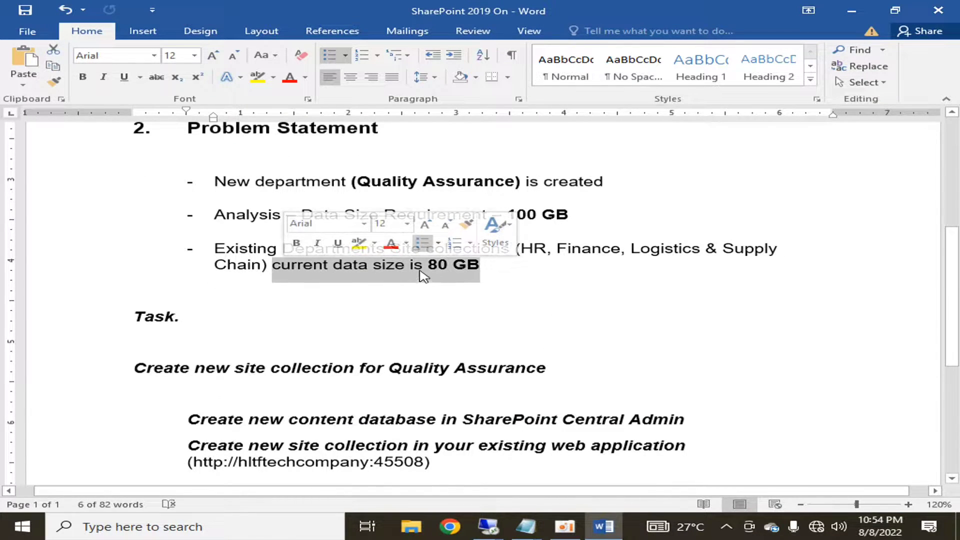
left_click(443, 271)
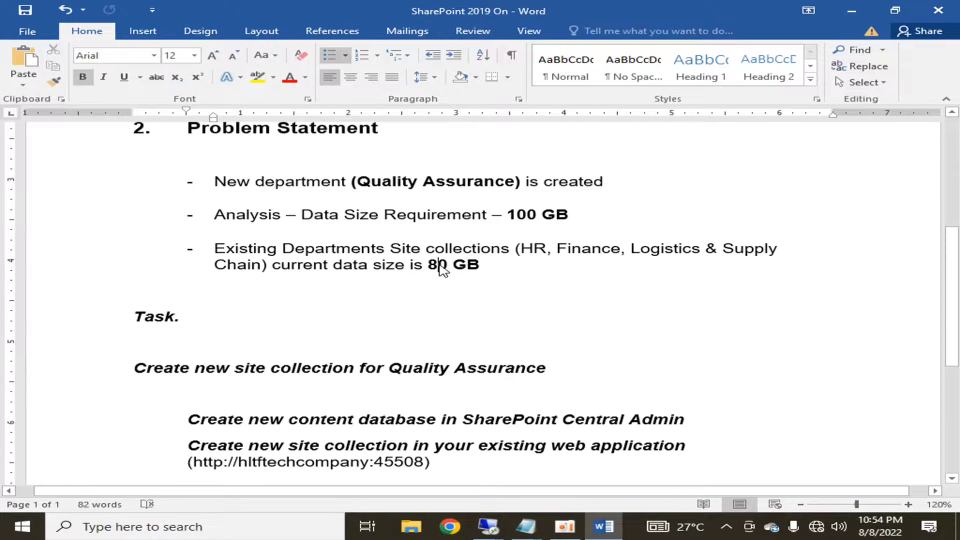
Switch to Central Administration in the 10.20.30.13 remote session and open the list of all site collections
mouse_move(488, 527)
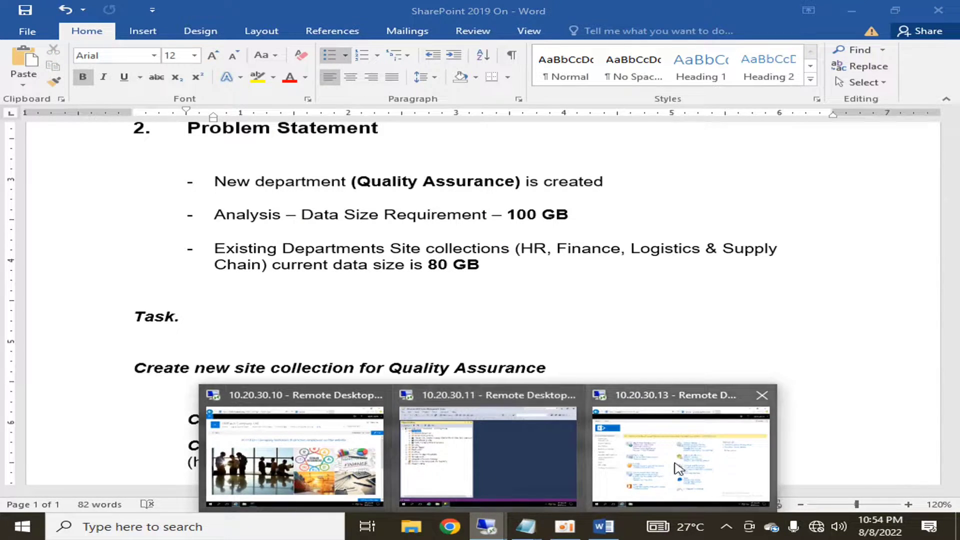
left_click(605, 456)
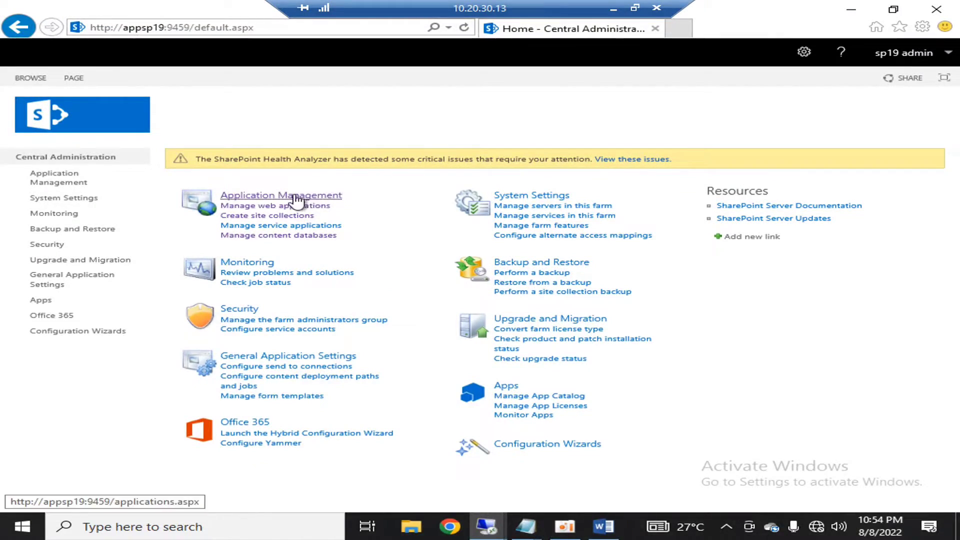
left_click(255, 197)
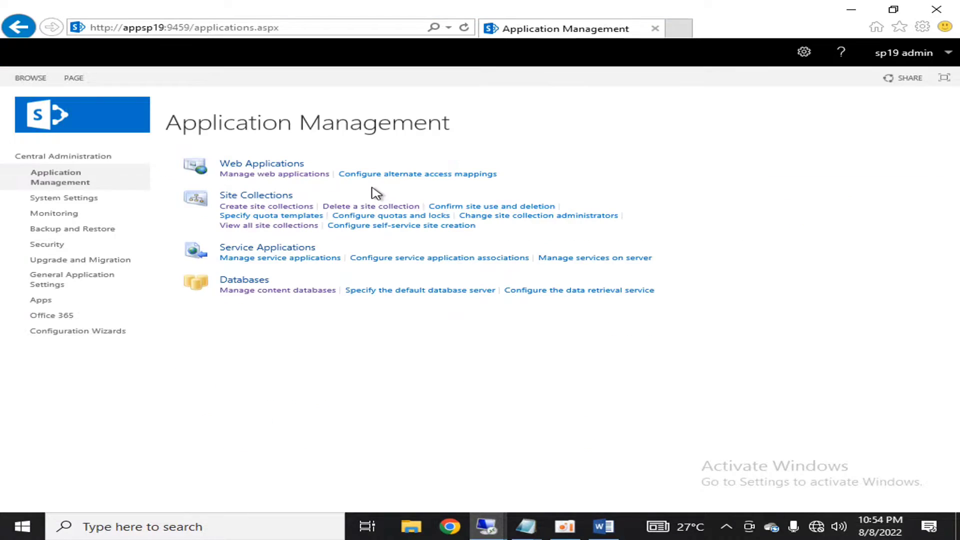
left_click(253, 225)
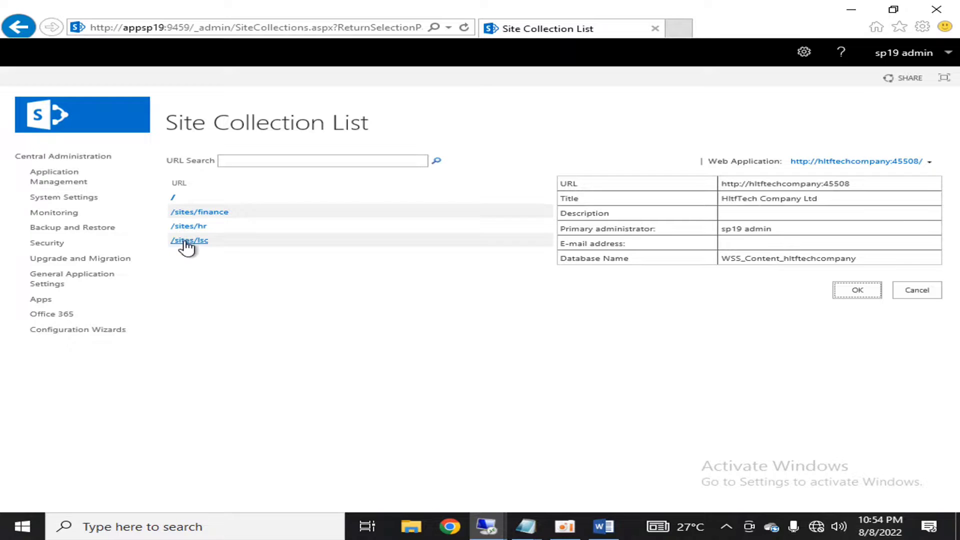
Check the database name of the /sites/finance, /sites/hr and /sites/lsc site collections
left_click(196, 212)
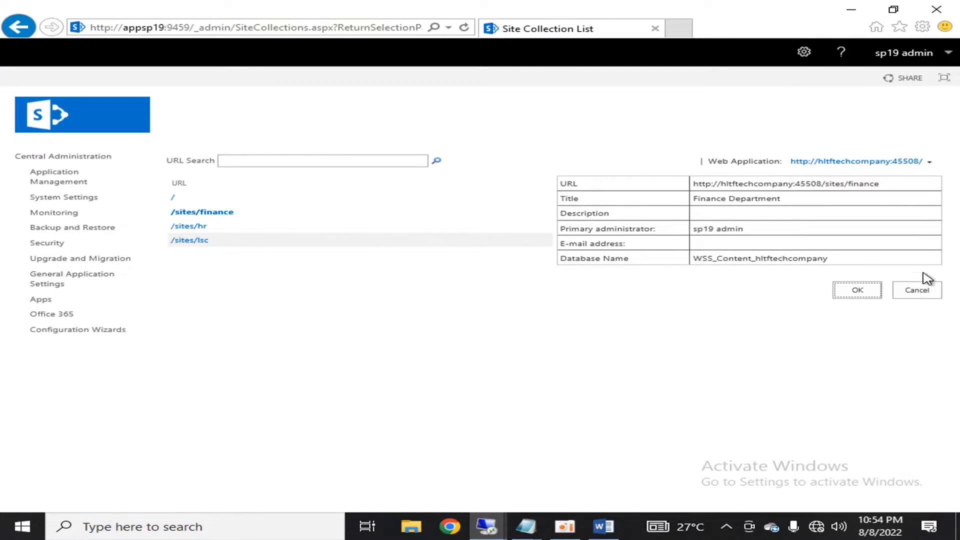
left_click_drag(853, 260, 685, 261)
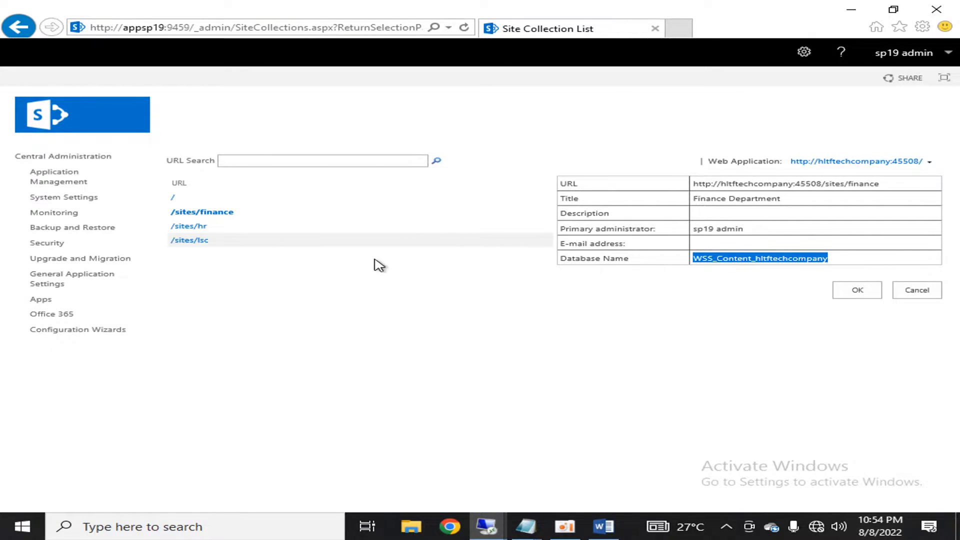
left_click(200, 232)
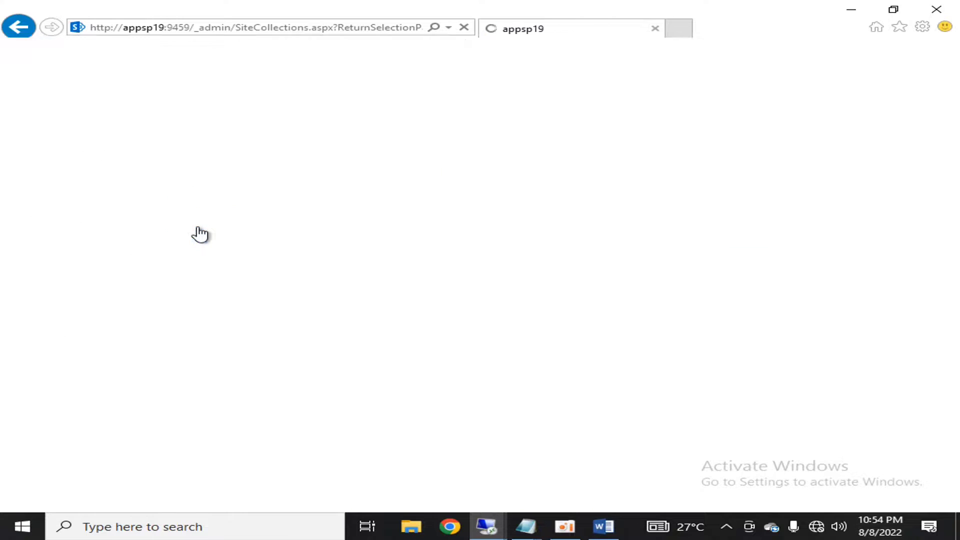
left_click_drag(845, 260, 689, 258)
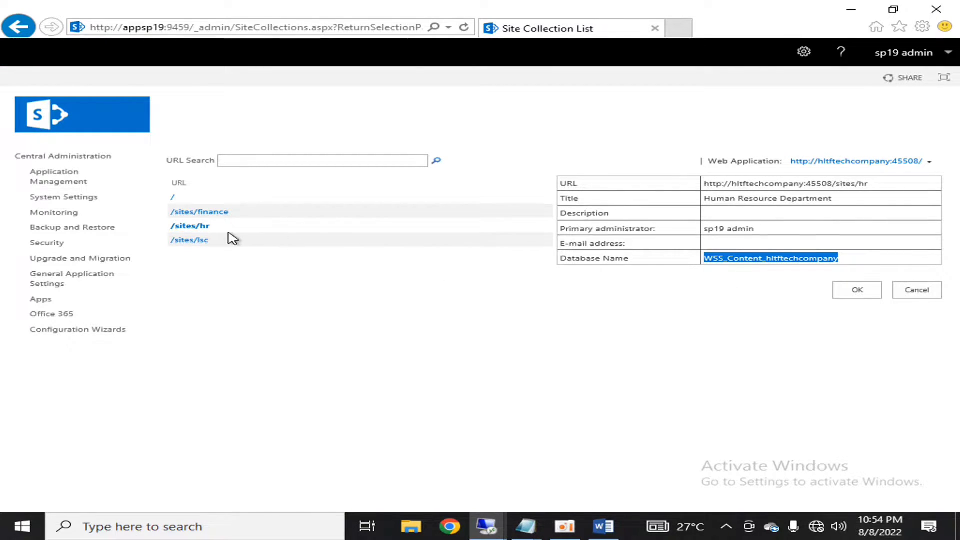
left_click(175, 241)
left_click_drag(841, 260, 697, 263)
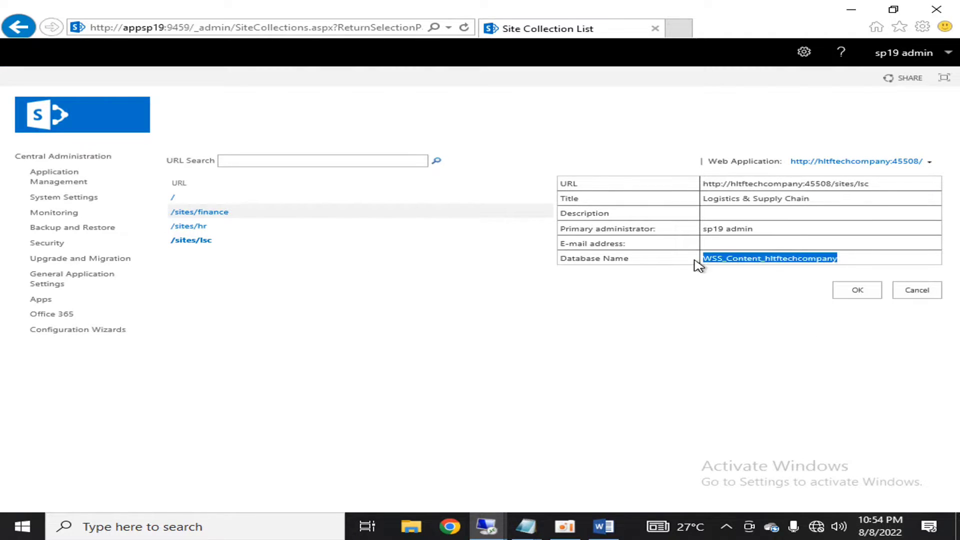
left_click(677, 306)
Switch to SQL Server Management Studio in the 10.20.30.11 session and check the WSS_Content_hltftechcompany database's size in its properties
mouse_move(486, 526)
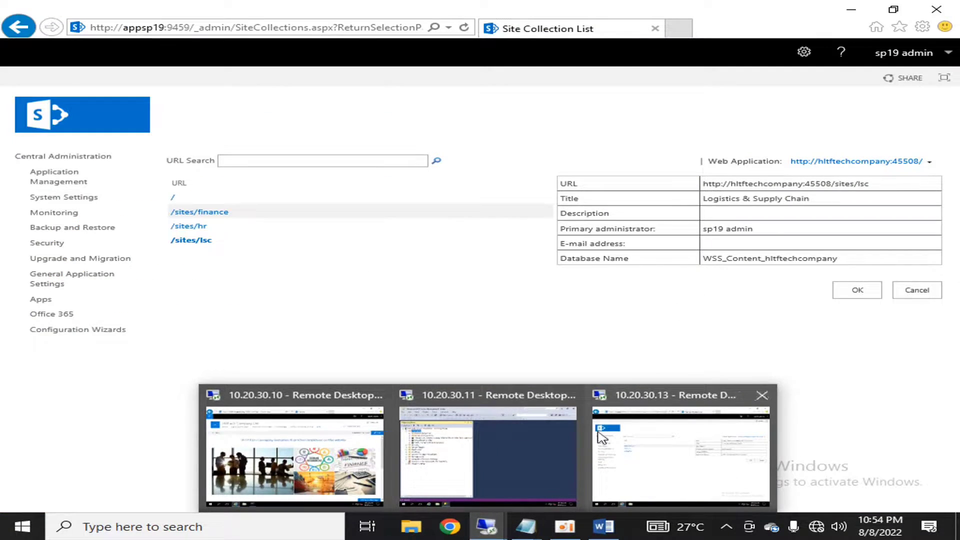
left_click(488, 452)
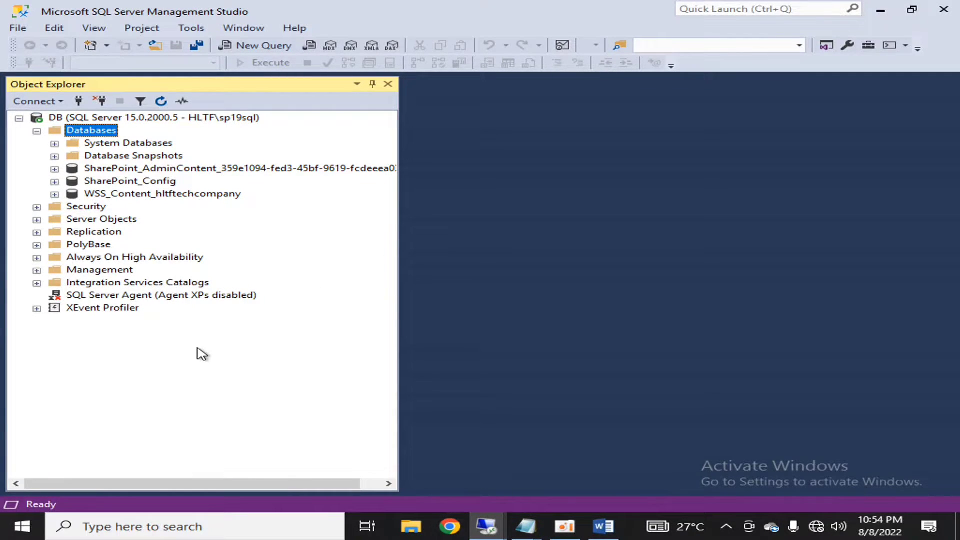
left_click(157, 195)
right_click(159, 199)
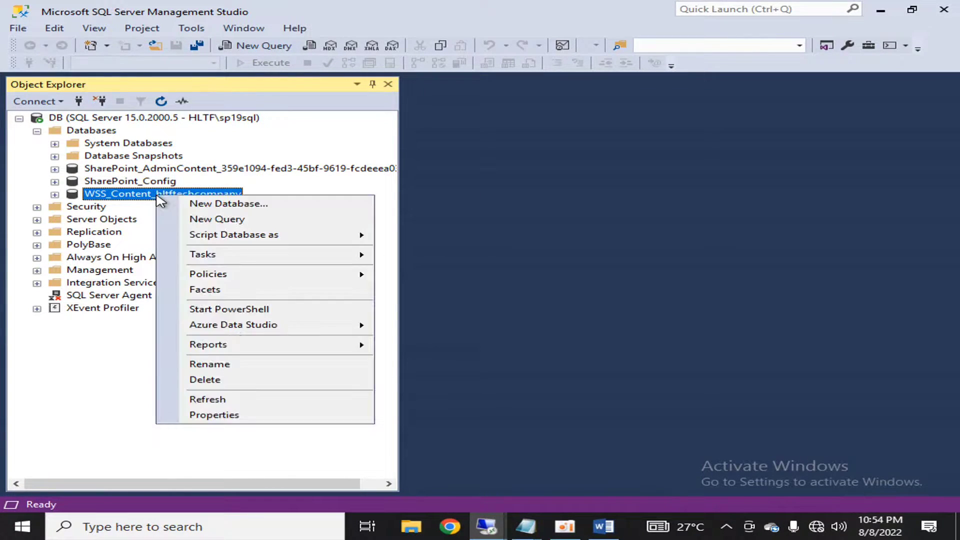
left_click(244, 416)
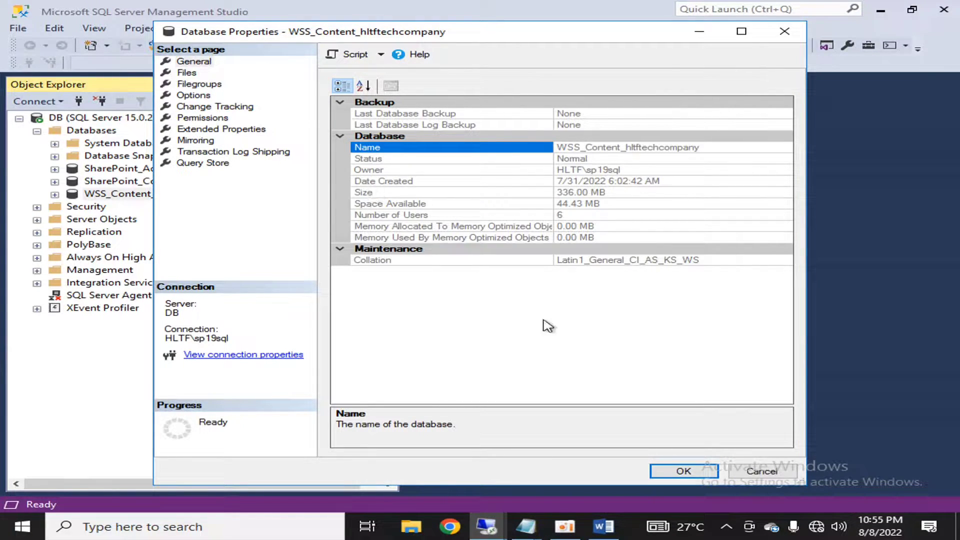
left_click(559, 195)
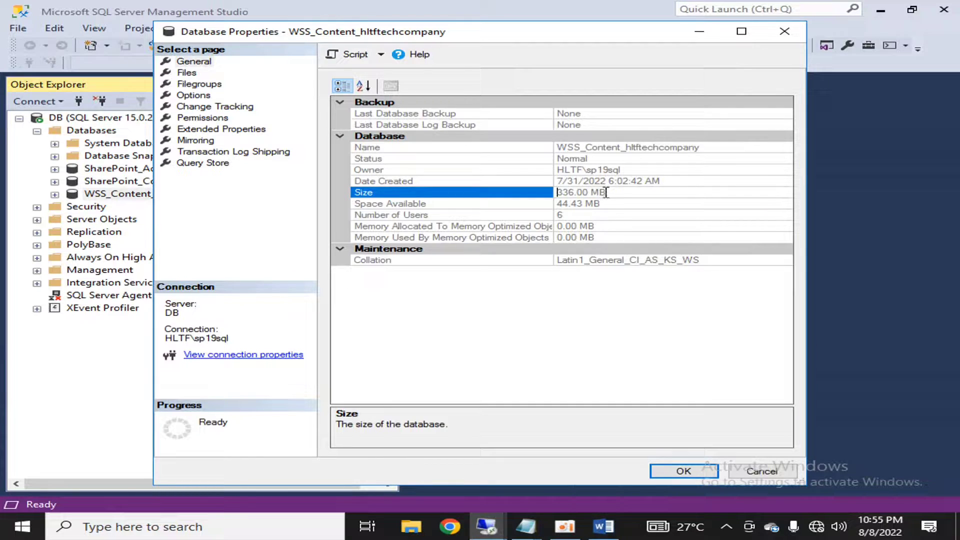
left_click(682, 472)
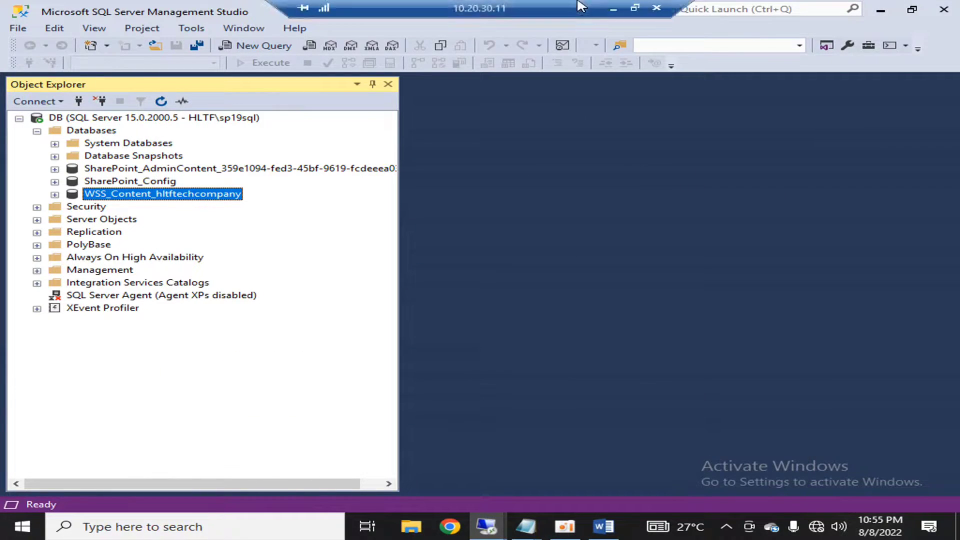
left_click(613, 9)
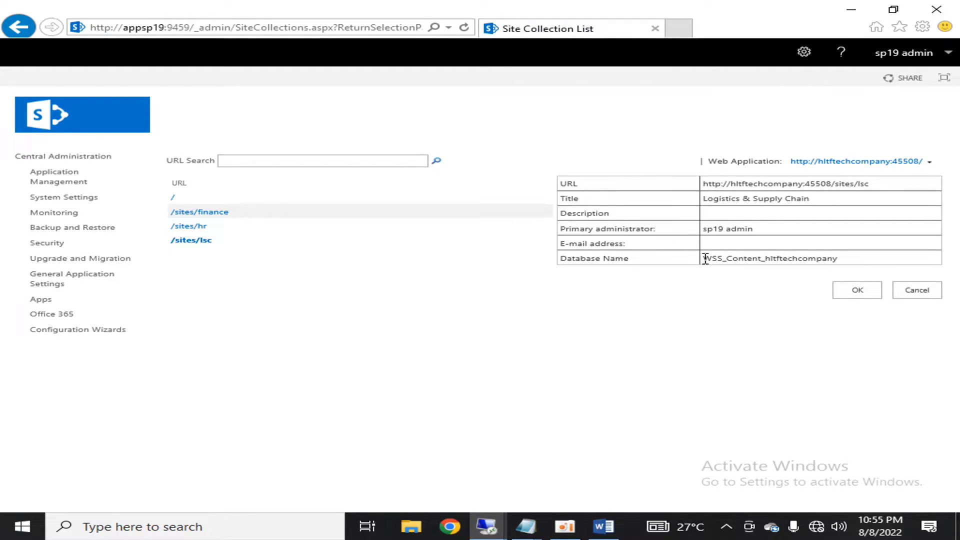
Recheck the Logistics & Supply Chain database name in Central Administration, and check the maximum number of site collections under Manage content databases
left_click_drag(704, 259, 842, 264)
left_click(45, 157)
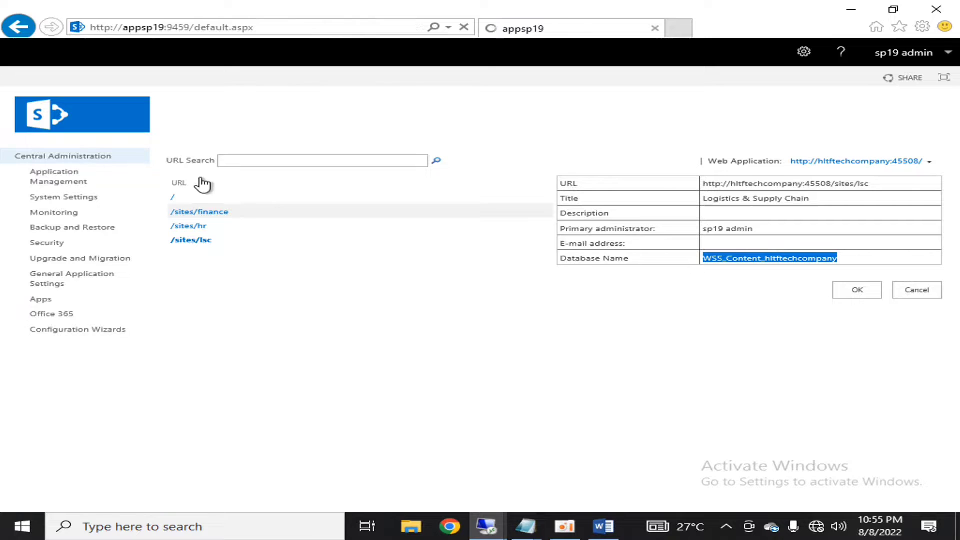
left_click(254, 236)
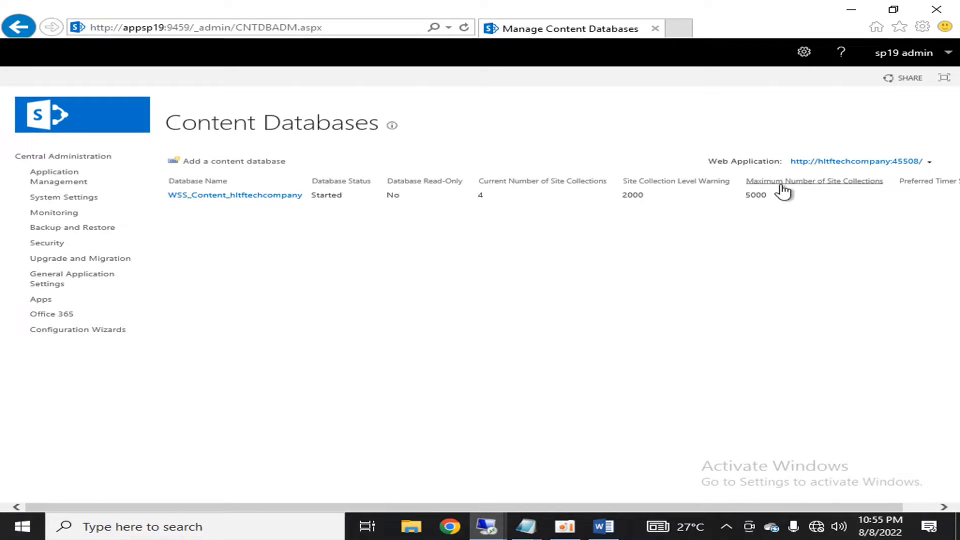
left_click_drag(745, 196, 765, 196)
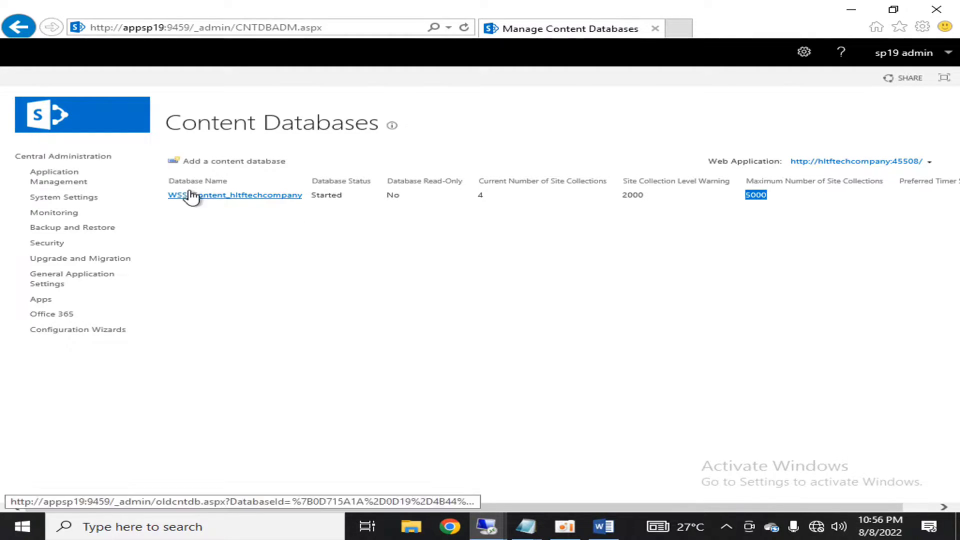
mouse_move(595, 5)
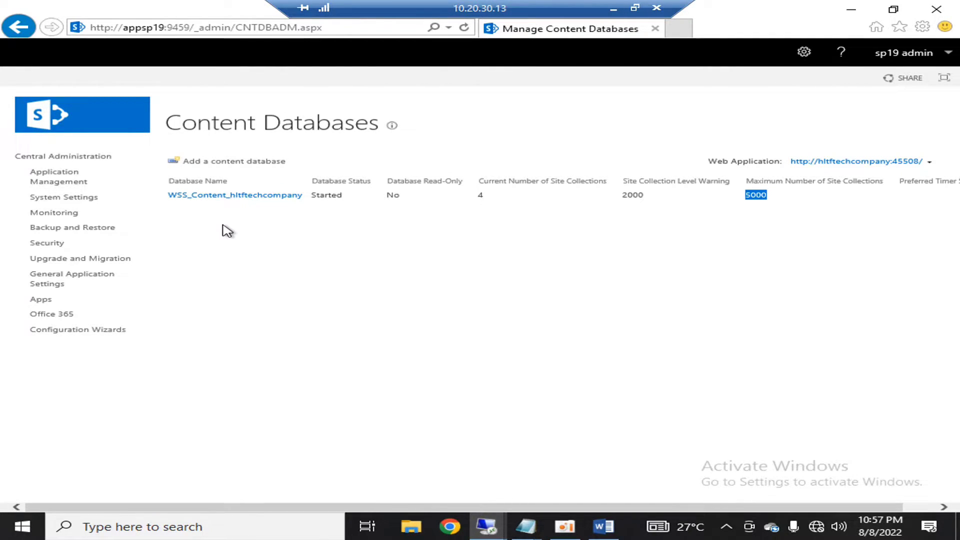
Look at the company's content database in SQL Server Management Studio again and return to the Word document's Problem Statement
mouse_move(487, 526)
left_click(498, 479)
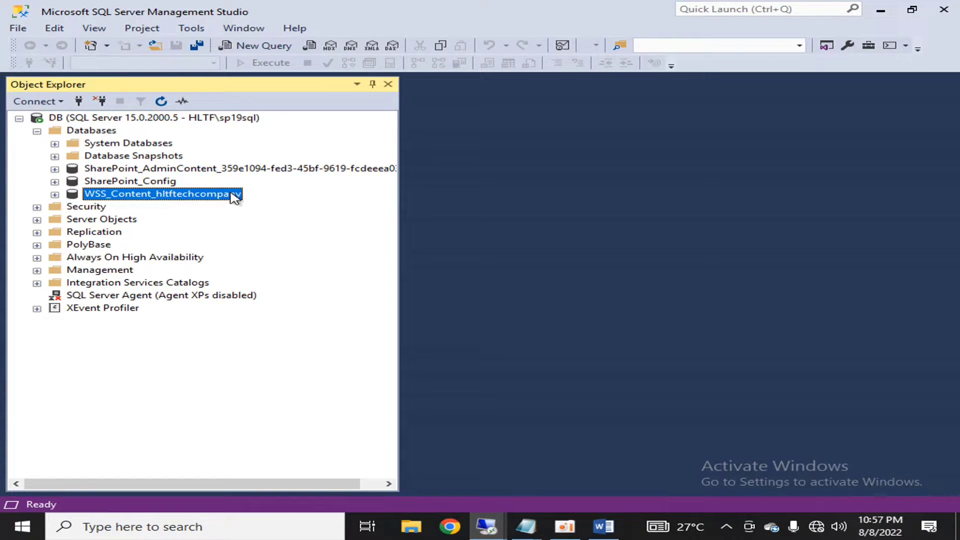
mouse_move(525, 526)
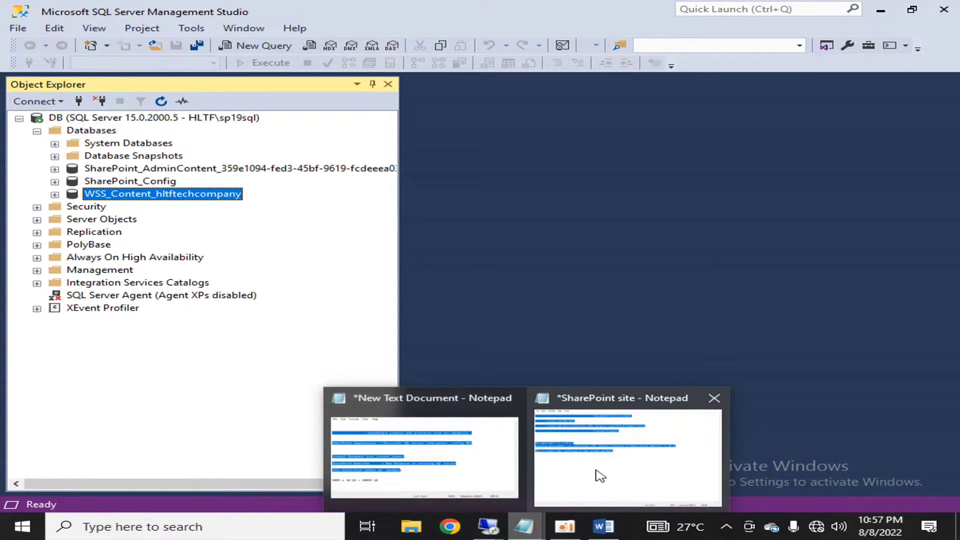
left_click(603, 526)
scroll(445, 290, "down", 2)
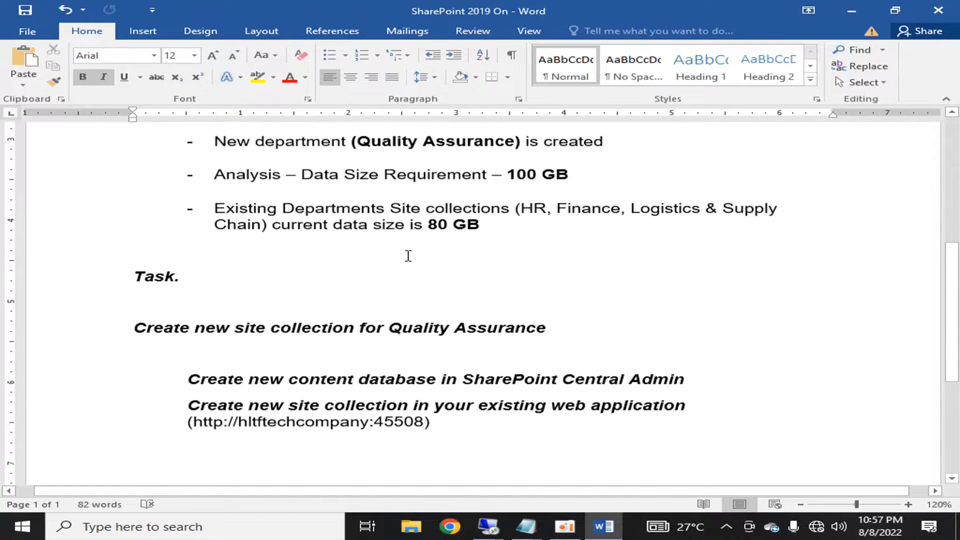
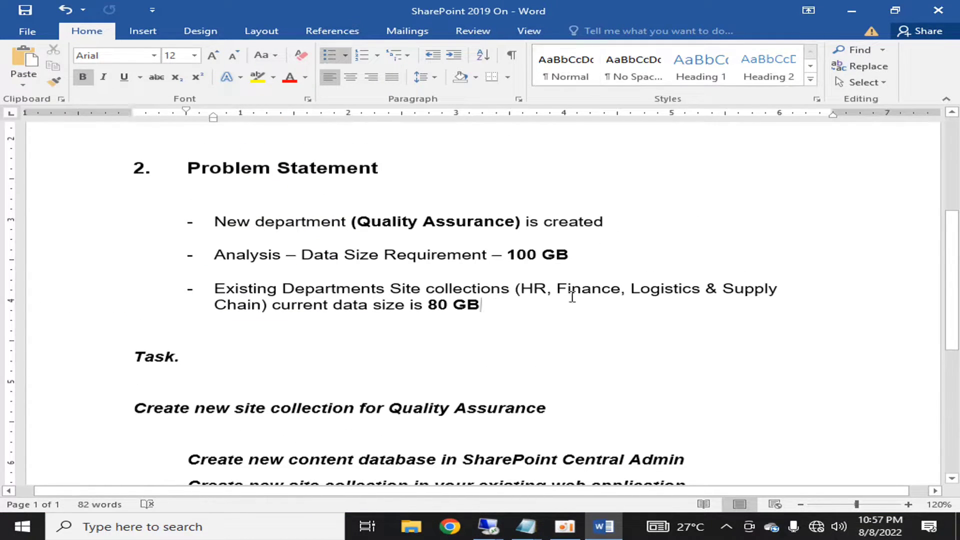
Review the Problem Statement bullet on the existing HR, Finance and Logistics & Supply Chain site collections and their current data size
key("shift+Home")
key("shift+Up")
key("shift+Up")
key("shift+Up")
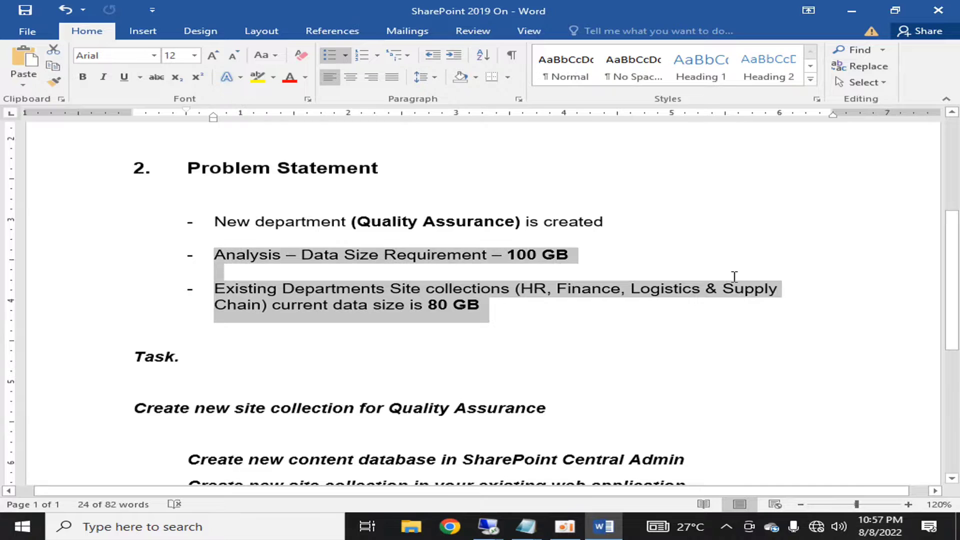
key("shift+Down")
key("shift+Down")
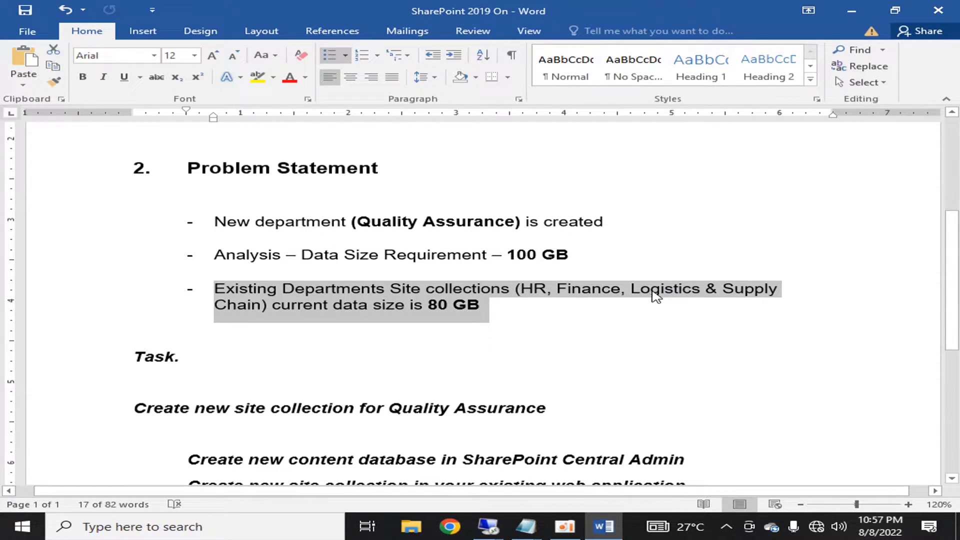
left_click(283, 313)
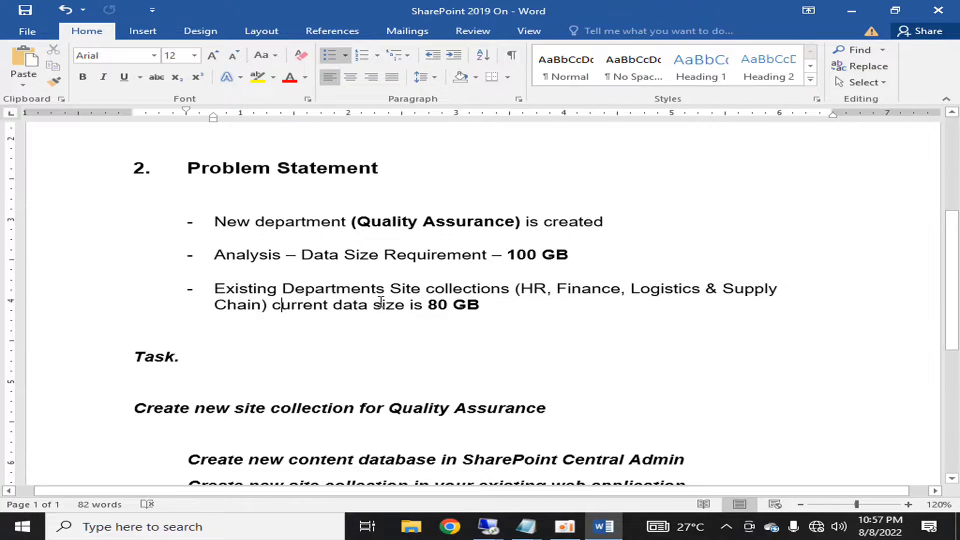
left_click_drag(406, 305, 283, 302)
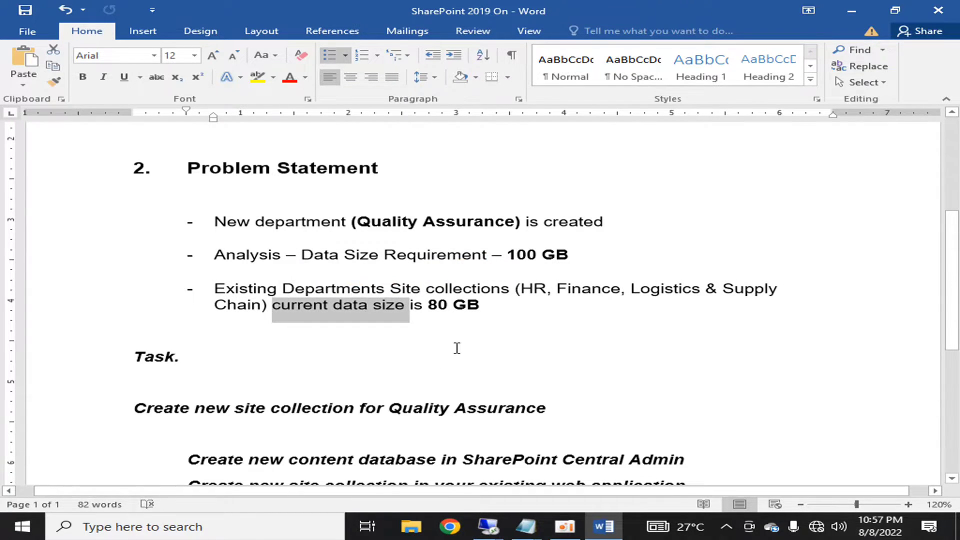
left_click(445, 331)
left_click_drag(429, 304, 479, 306)
left_click(498, 322)
left_click(483, 308)
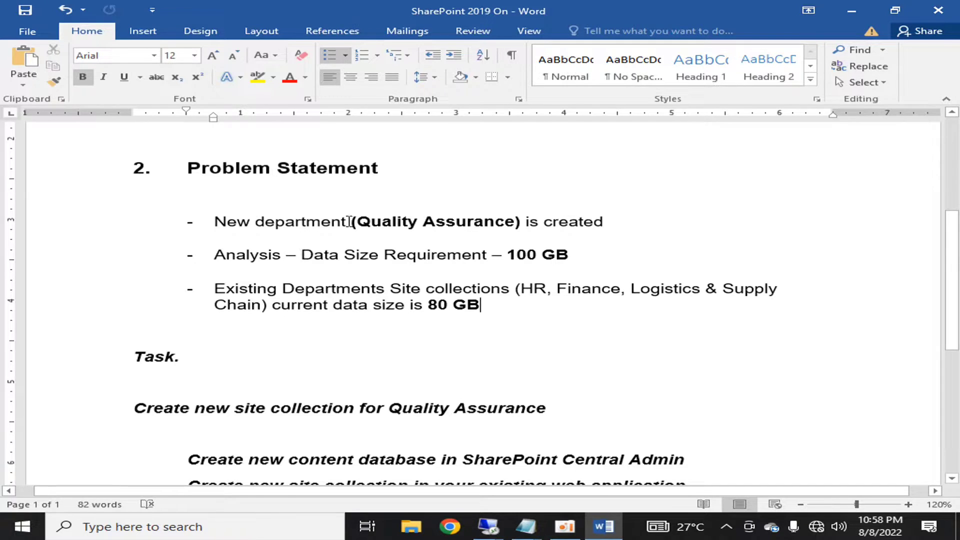
Review the new Quality Assurance department and its data size requirement in the Problem Statement
left_click_drag(356, 222, 514, 222)
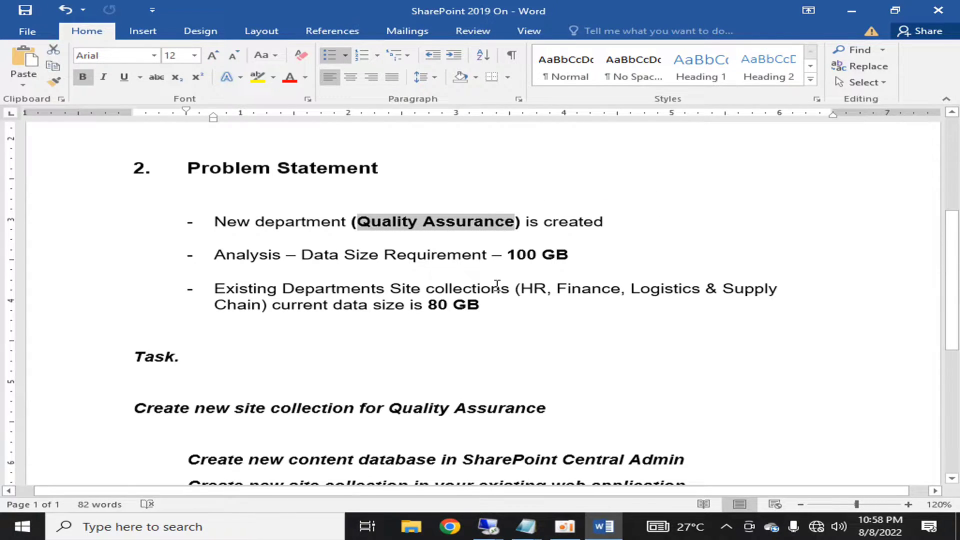
left_click(326, 299)
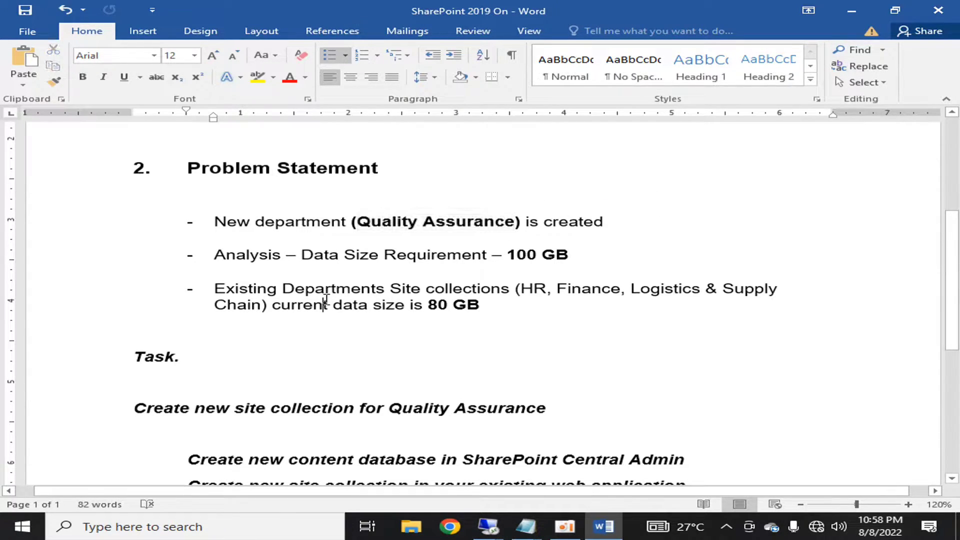
double_click(510, 254)
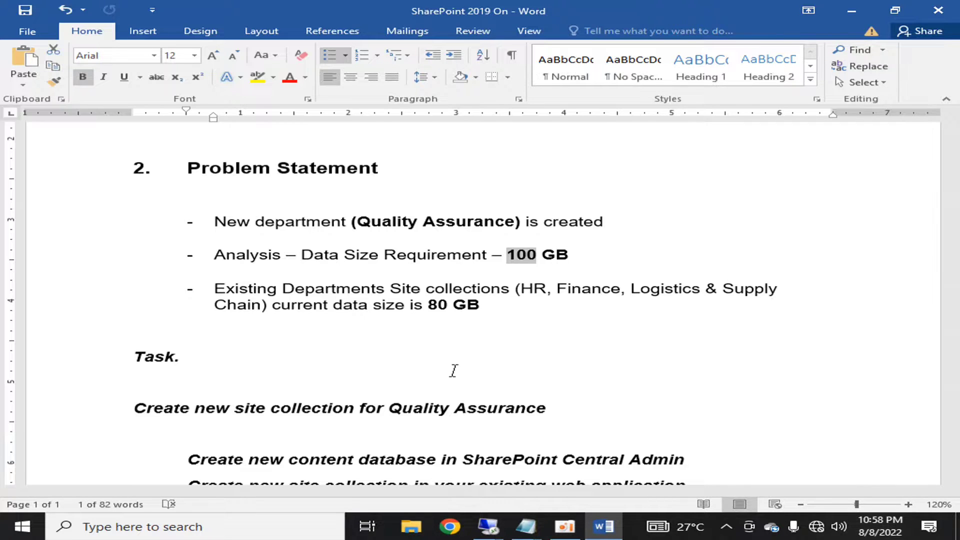
left_click(469, 364)
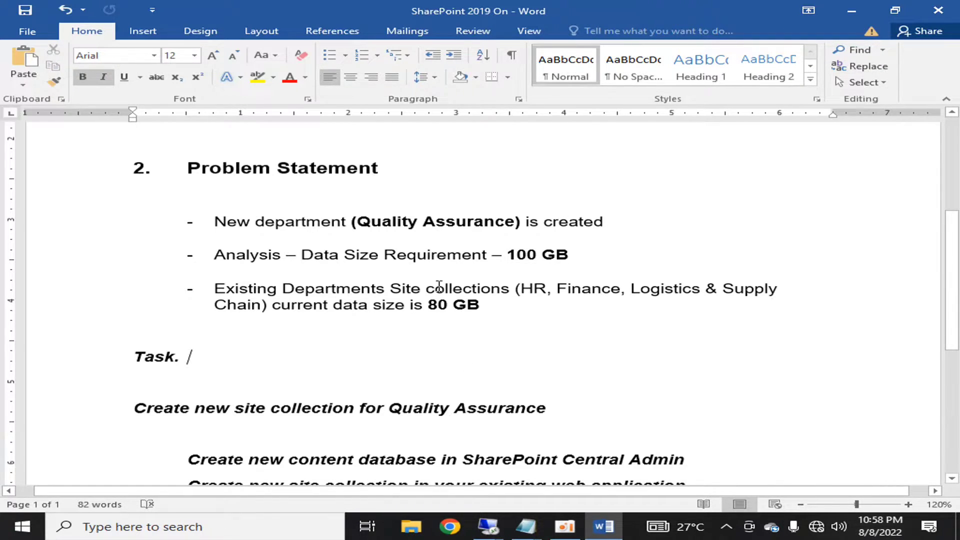
Read the Task section's two items on creating a new content database and a new site collection in the existing web application
scroll(337, 356, "down", 2)
left_click(188, 341)
key("shift+Down")
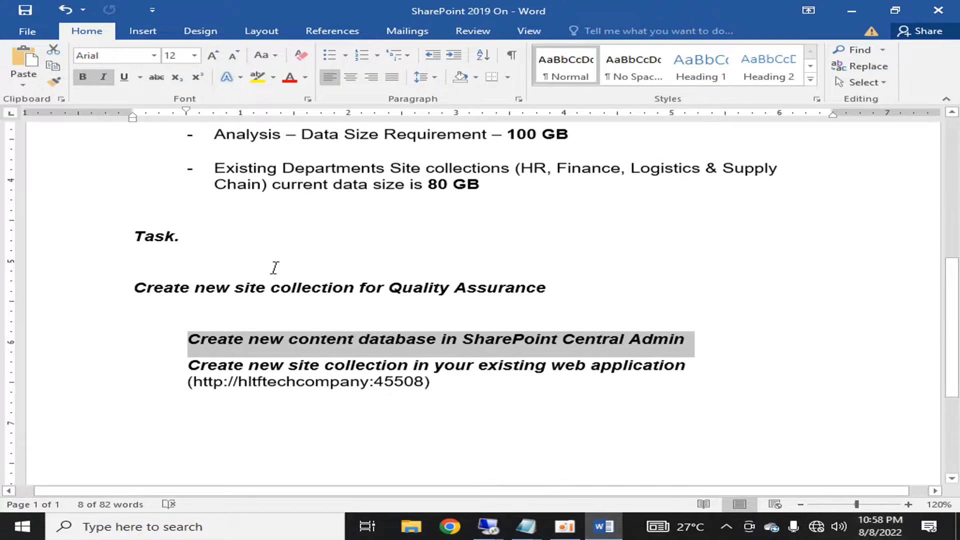
left_click(273, 366)
left_click_drag(249, 366, 403, 368)
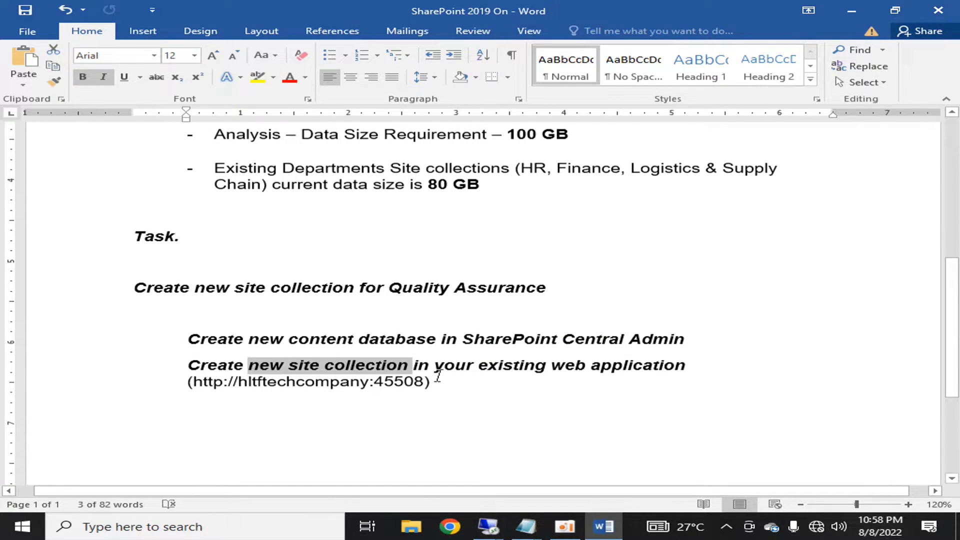
scroll(418, 402, "up", 3)
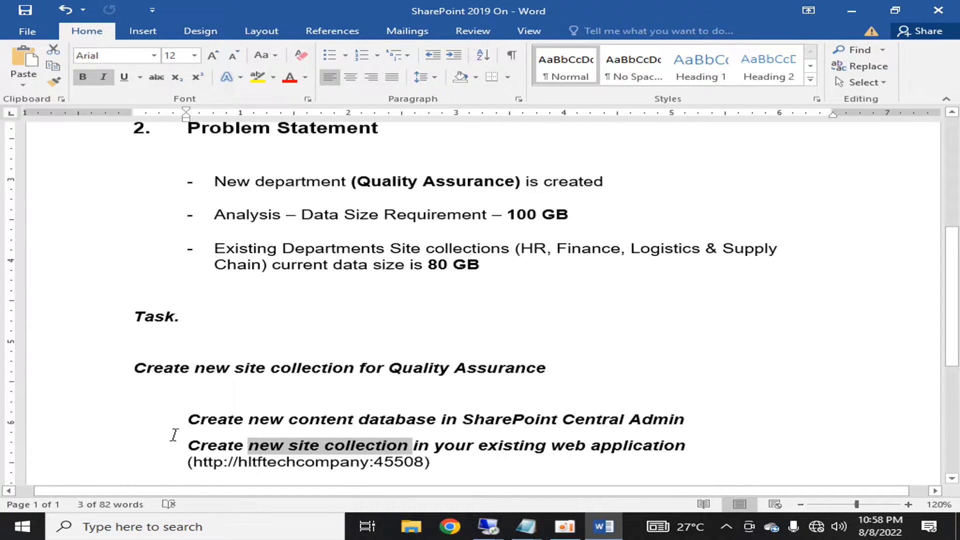
left_click(216, 420)
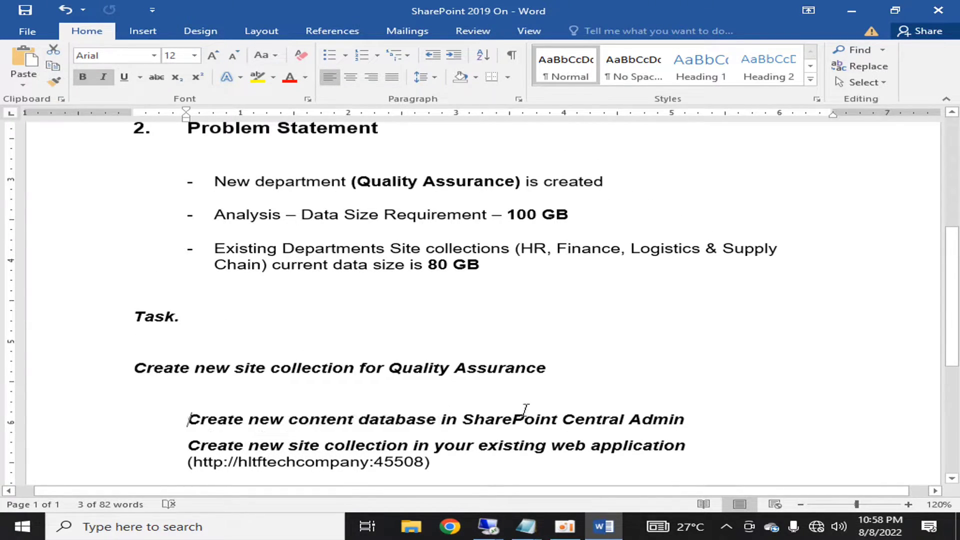
triple_click(670, 419)
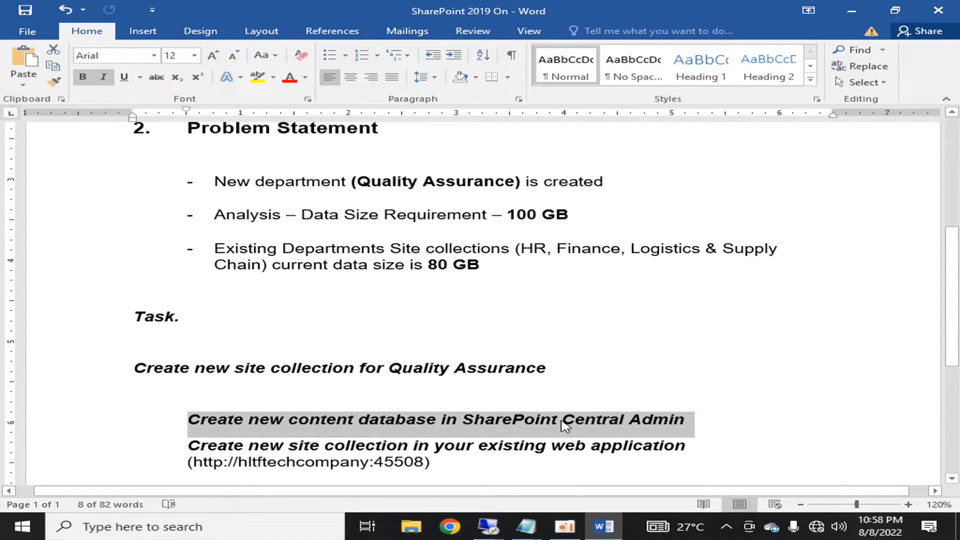
Reread the new-department and existing-departments bullets in the Problem Statement, then return to the Task list
left_click_drag(214, 183, 613, 183)
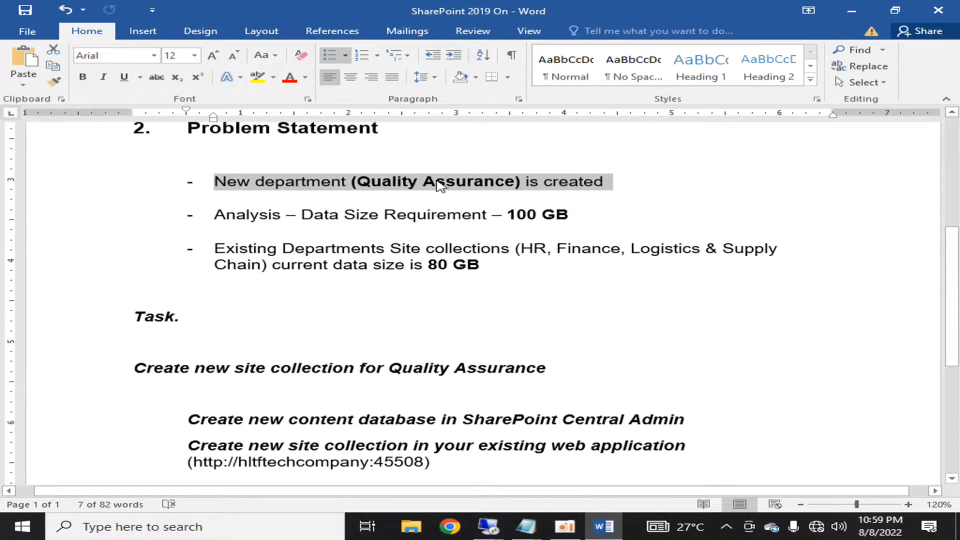
left_click(296, 255)
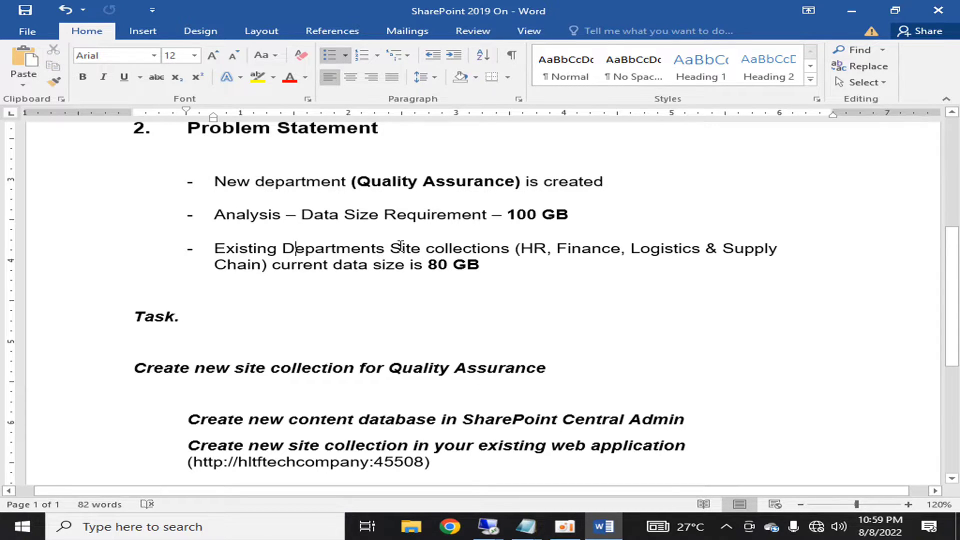
left_click_drag(522, 249, 268, 265)
left_click(270, 286)
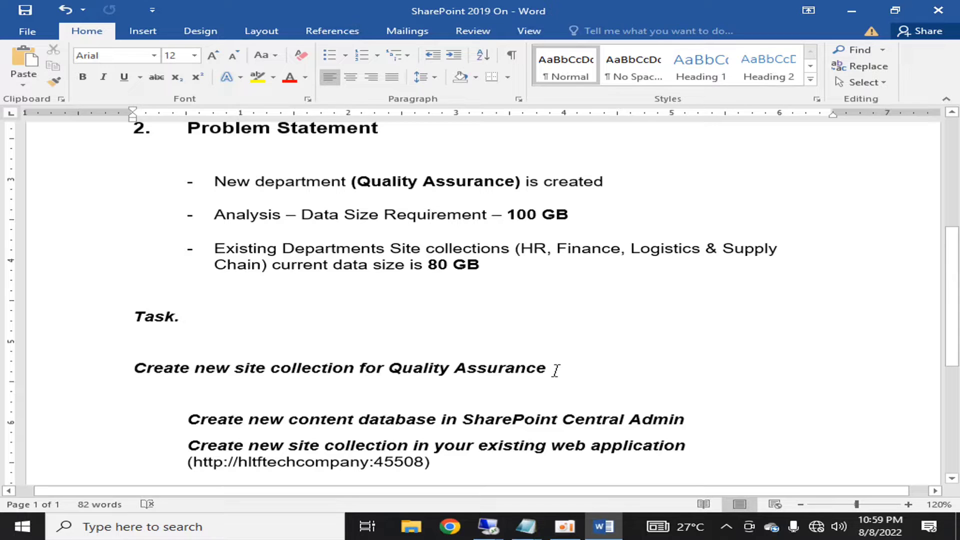
scroll(468, 322, "down", 2)
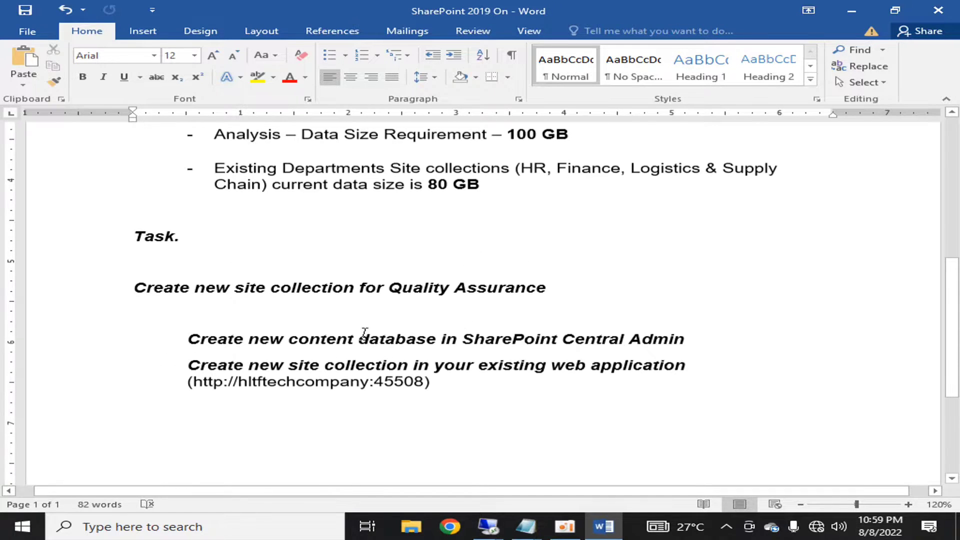
mouse_move(487, 525)
left_click(635, 463)
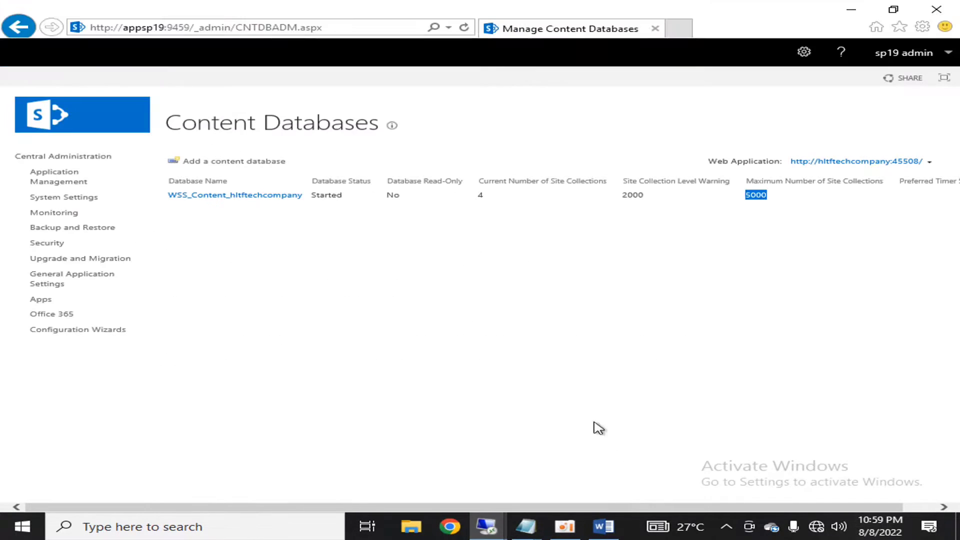
left_click(182, 160)
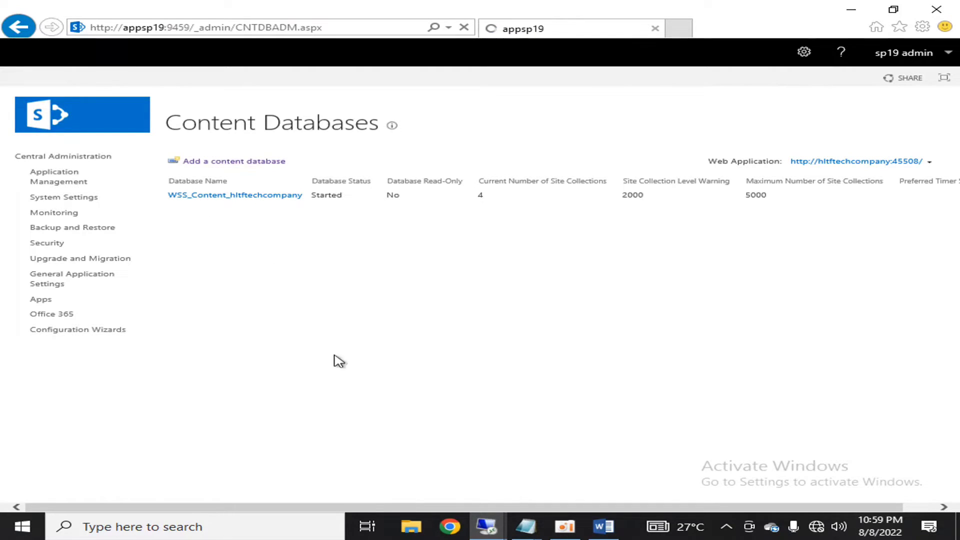
left_click(530, 265)
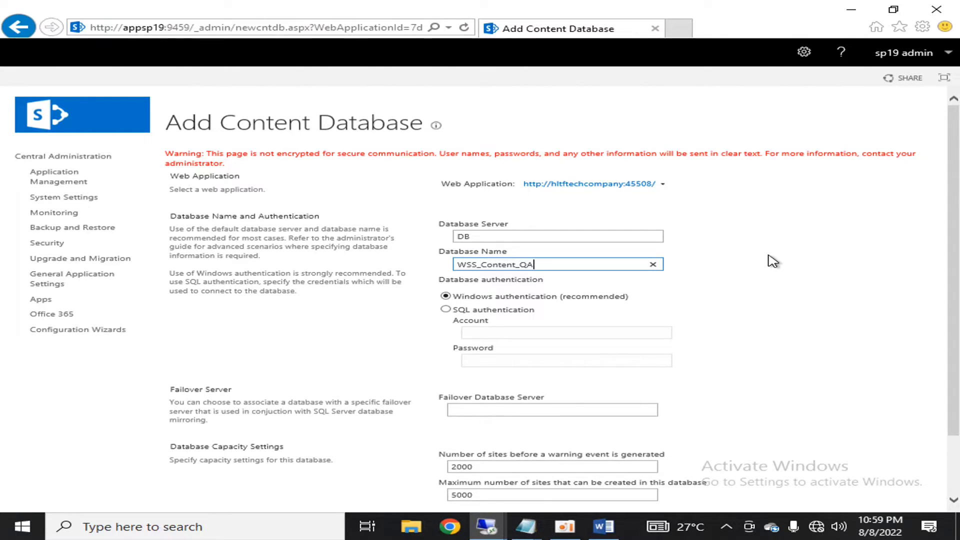
type("_QADepart_DB")
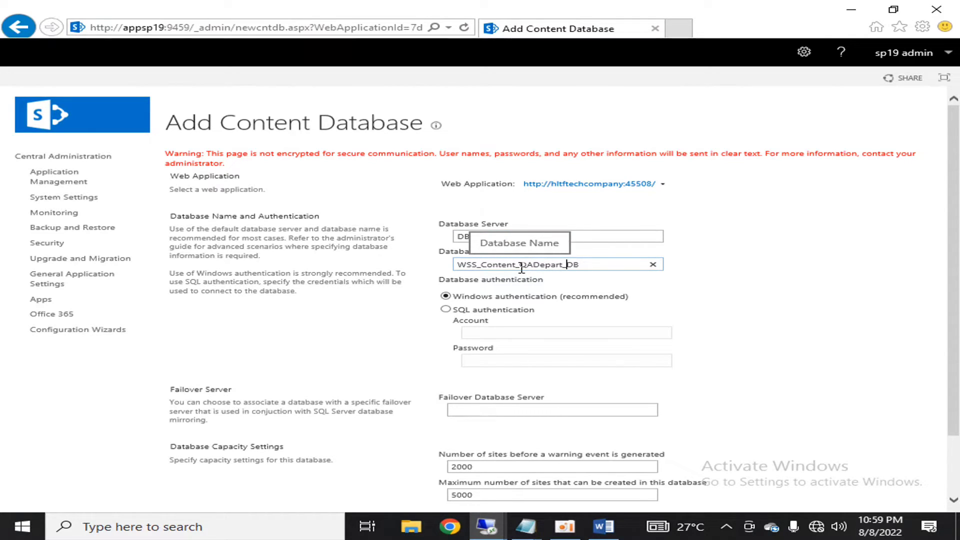
left_click_drag(522, 265, 461, 269)
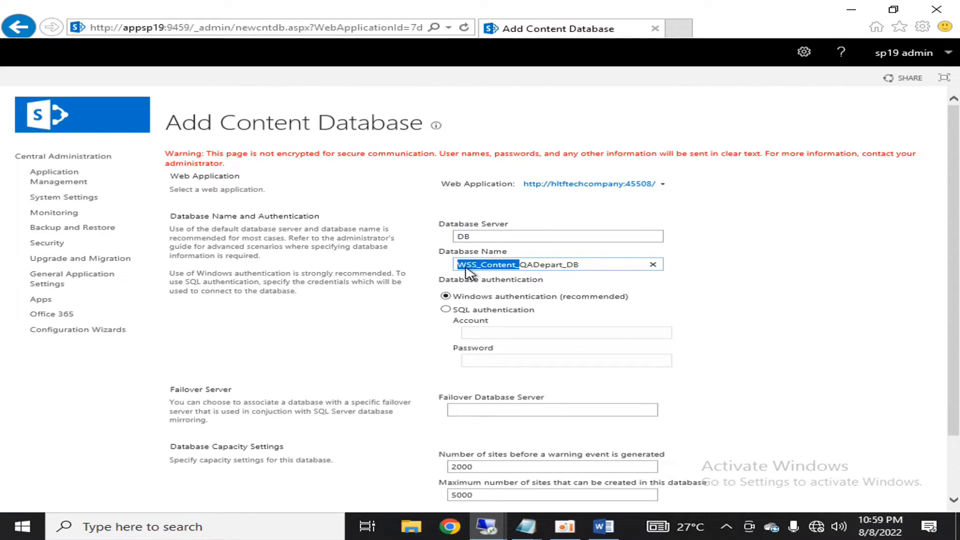
left_click(520, 265)
left_click(533, 265)
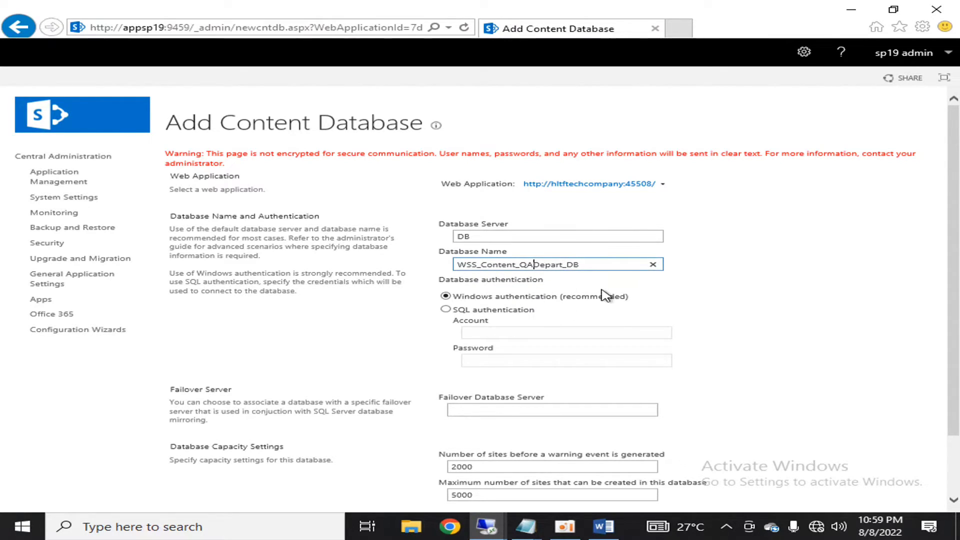
scroll(606, 296, "down", 2)
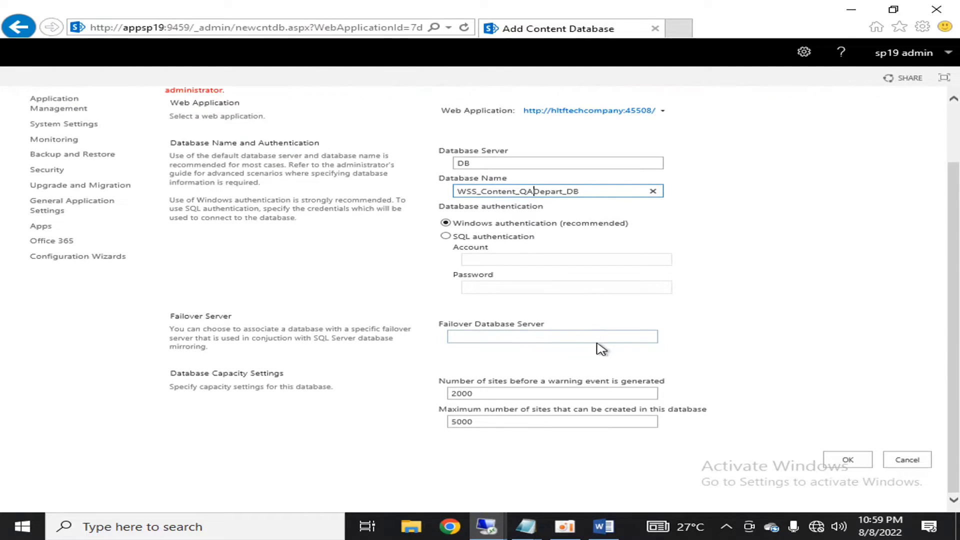
left_click(836, 461)
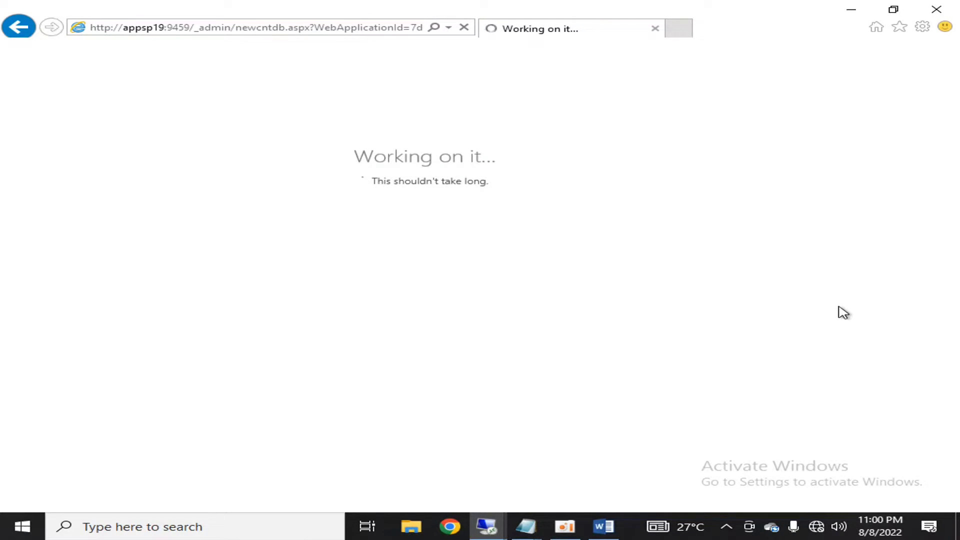
Check the database list in SQL Server Management Studio in the 10.20.30.11 session and return to Central Administration's Content Databases page
mouse_move(487, 522)
left_click(450, 463)
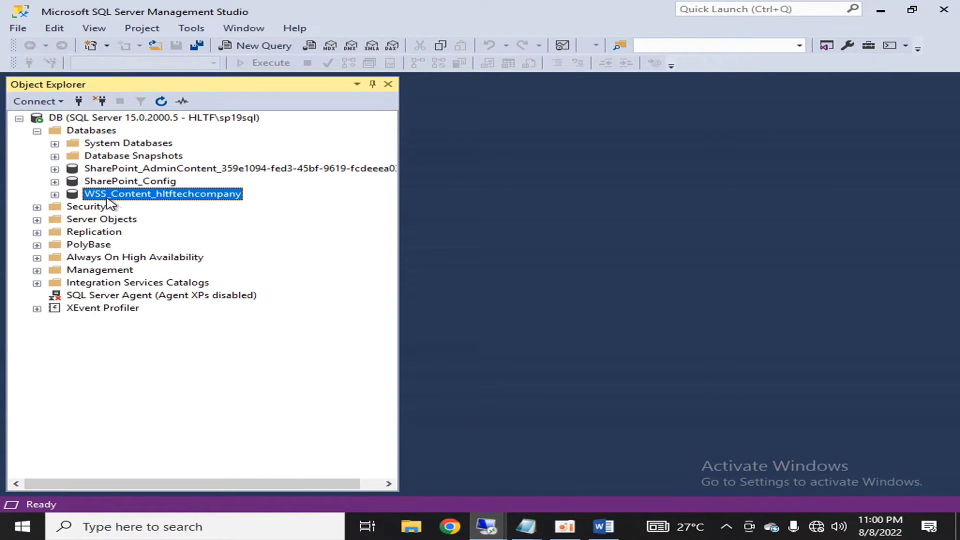
mouse_move(486, 526)
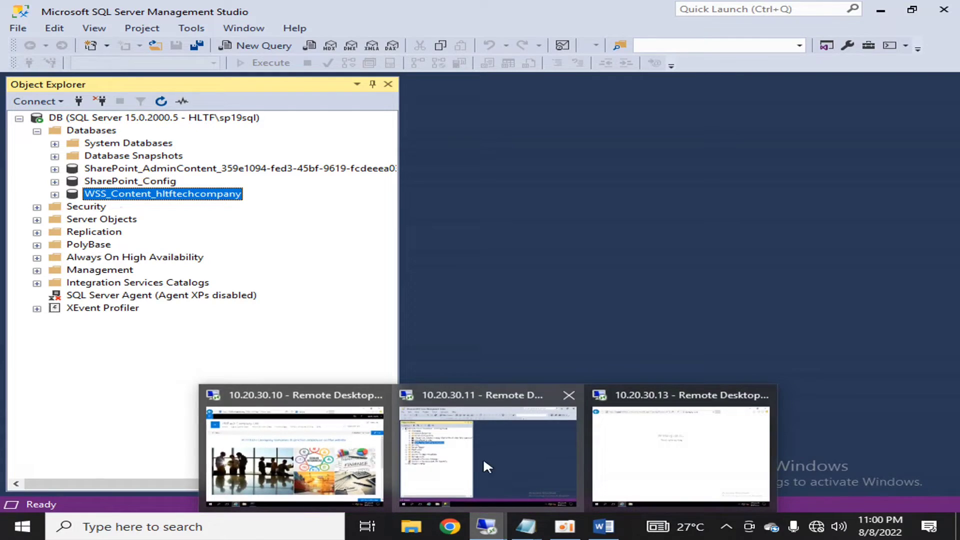
left_click(728, 470)
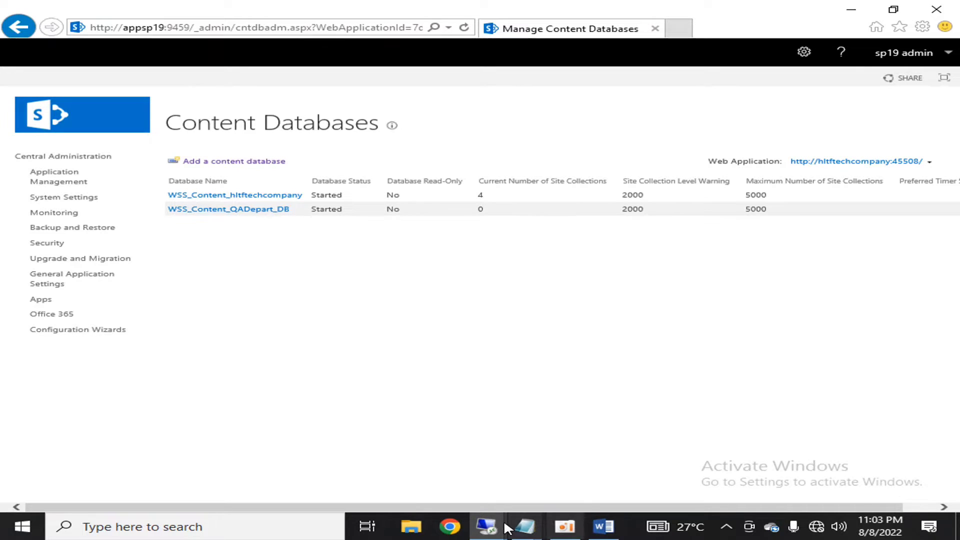
Switch back to SQL Server Management Studio and refresh the Databases folder of the DB server
mouse_move(488, 526)
left_click(537, 461)
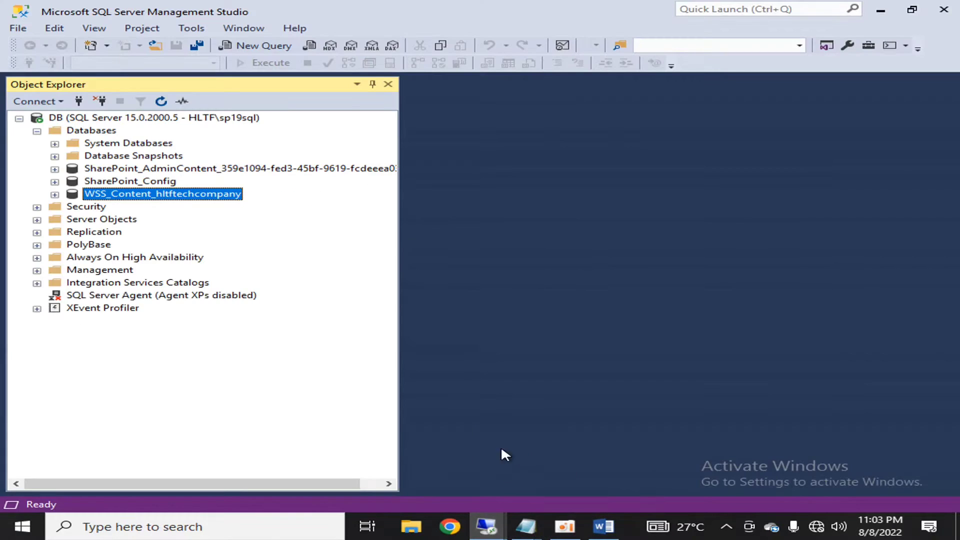
right_click(92, 133)
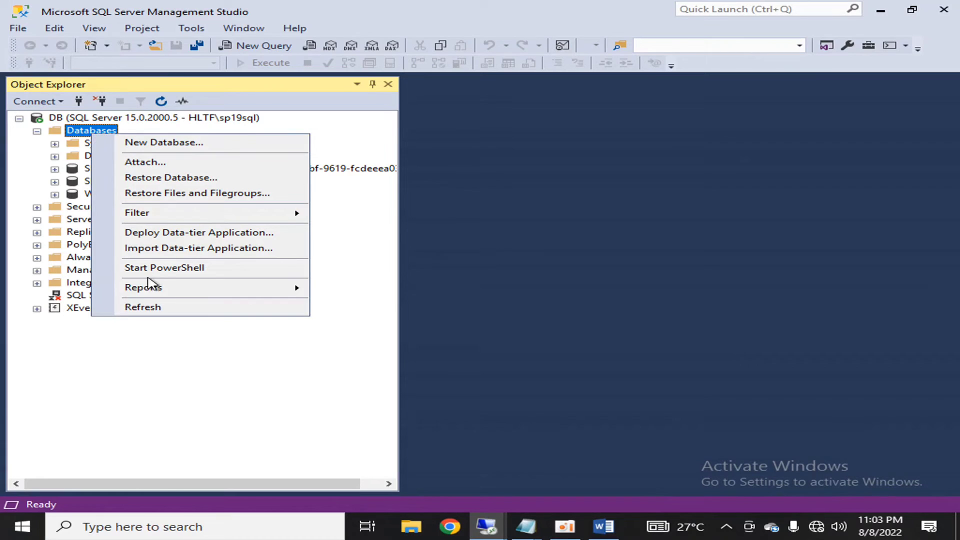
left_click(146, 307)
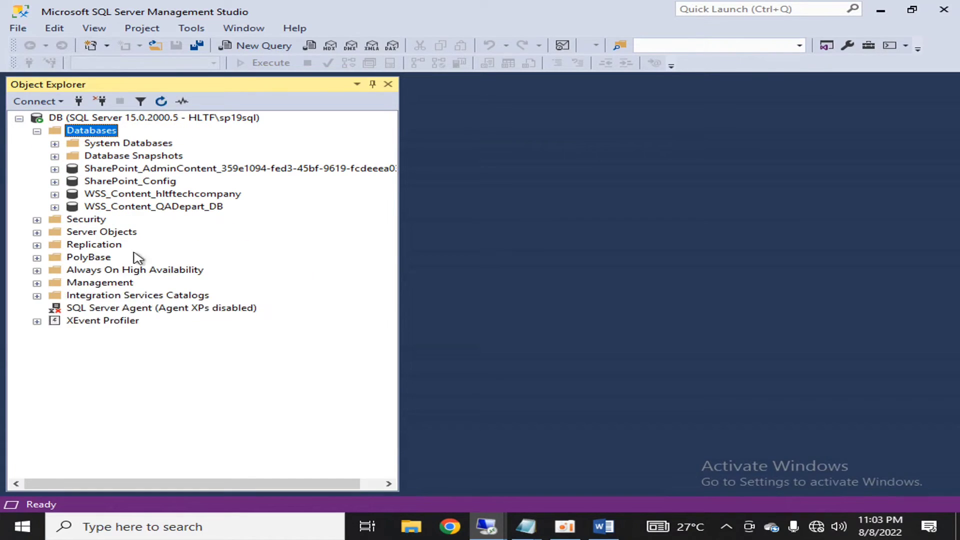
Expand the WSS_Content_QADepart_DB database and look at its folders, including Tables
left_click(191, 208)
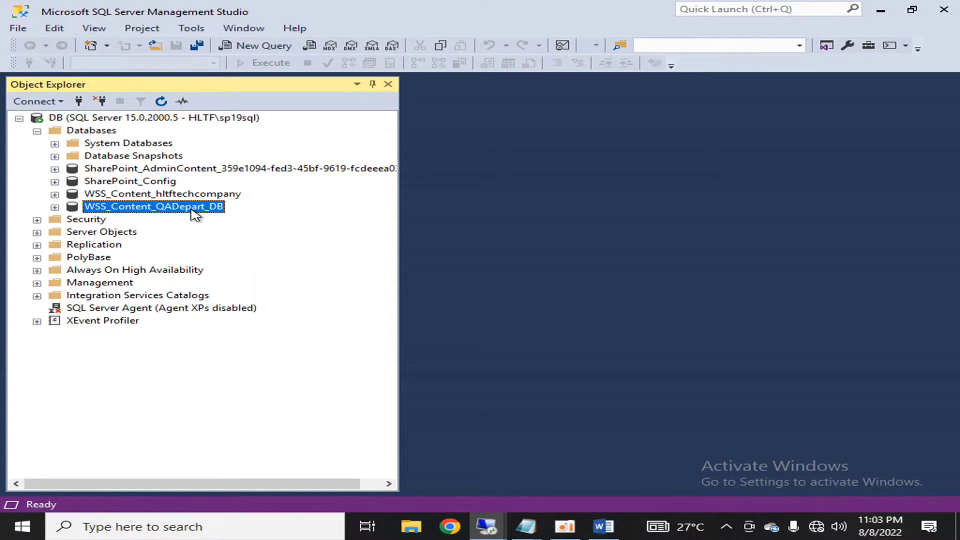
left_click(55, 207)
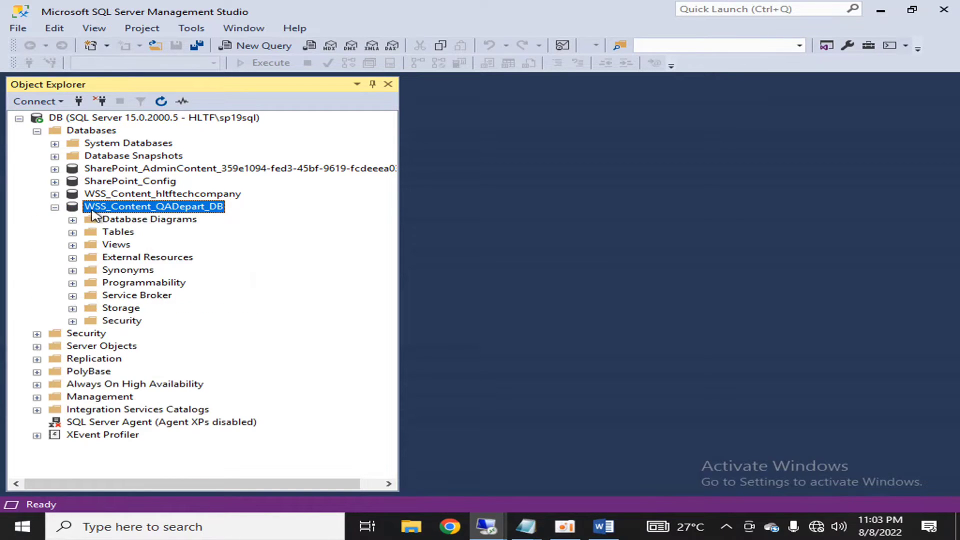
left_click(125, 233)
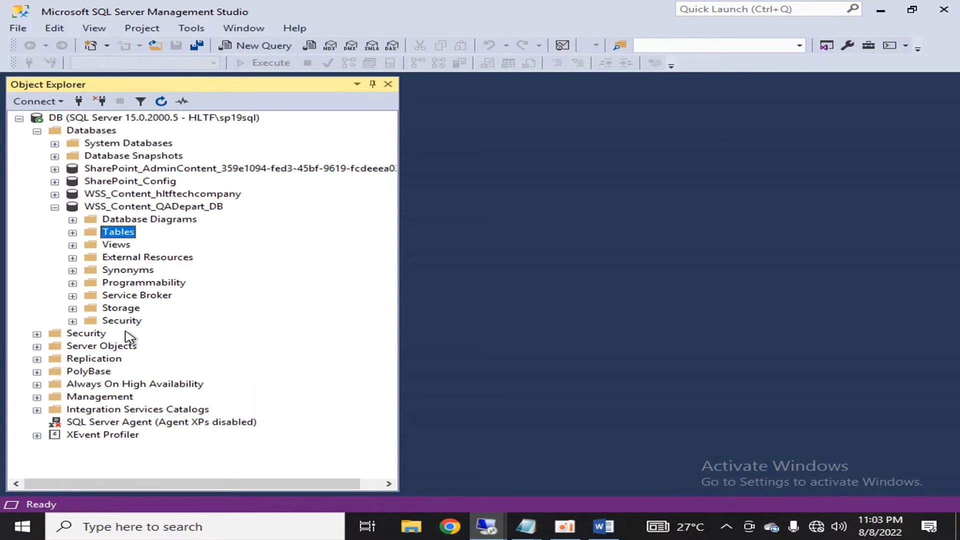
Collapse the WSS_Content_QADepart_DB database, switch back to Central Administration and check the current number of site collections per content database
left_click(55, 208)
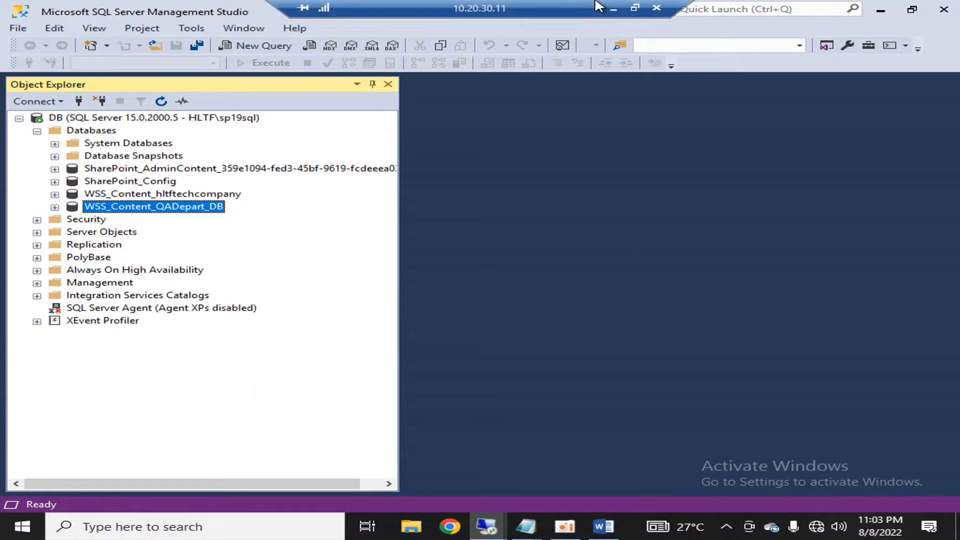
left_click(609, 10)
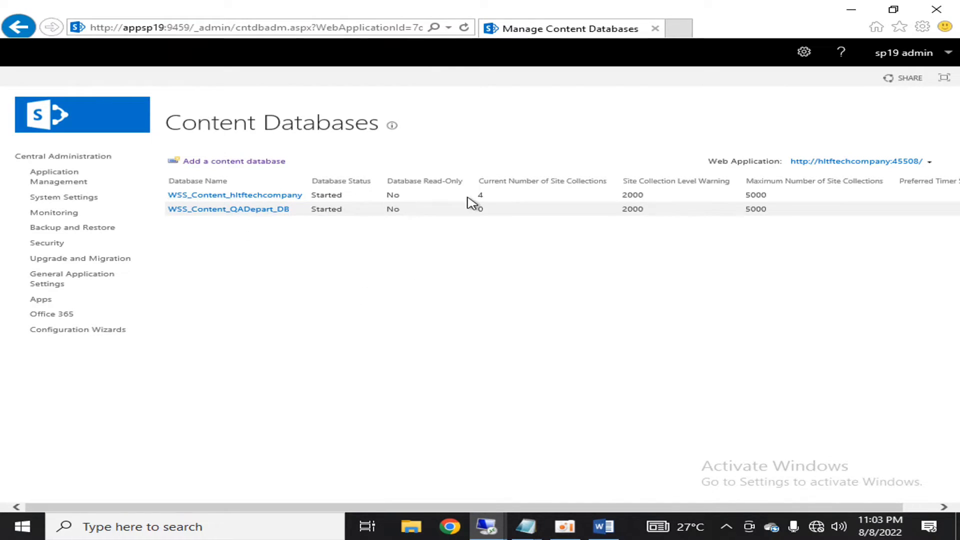
left_click(544, 292)
left_click_drag(475, 196, 484, 197)
left_click(469, 270)
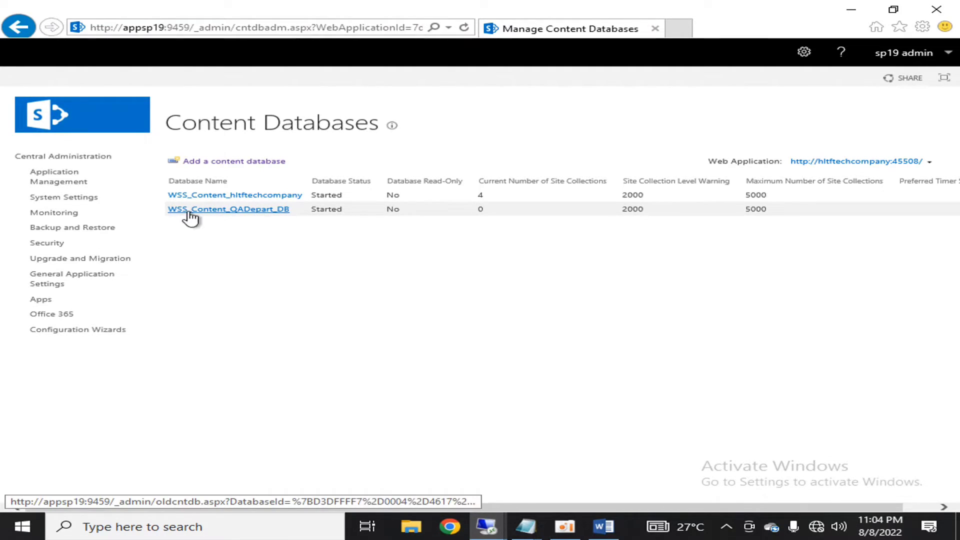
left_click(44, 178)
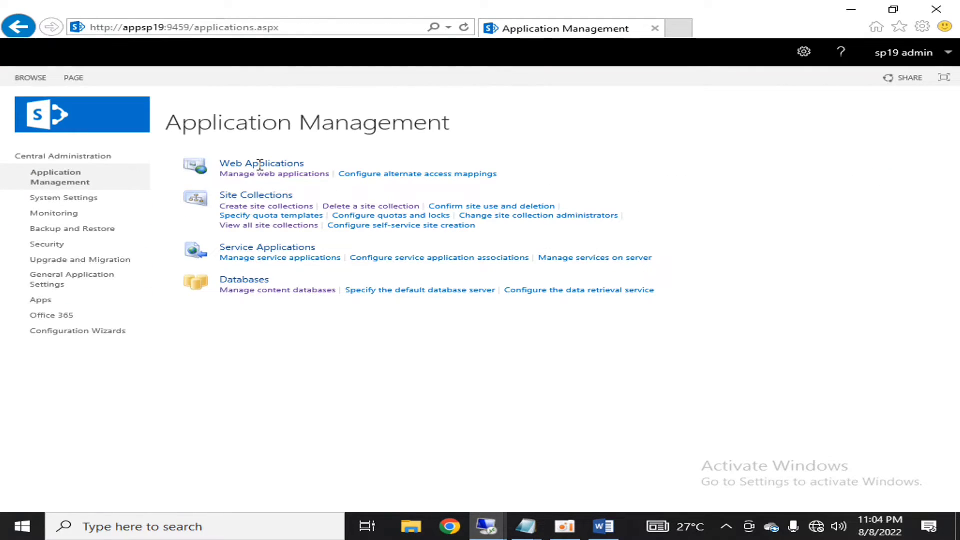
left_click(275, 209)
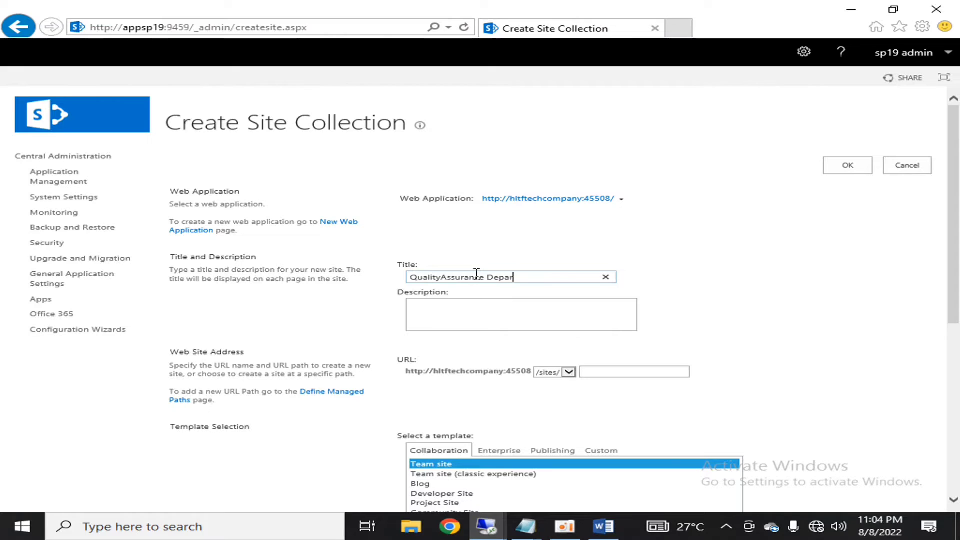
left_click(607, 372)
type("qa")
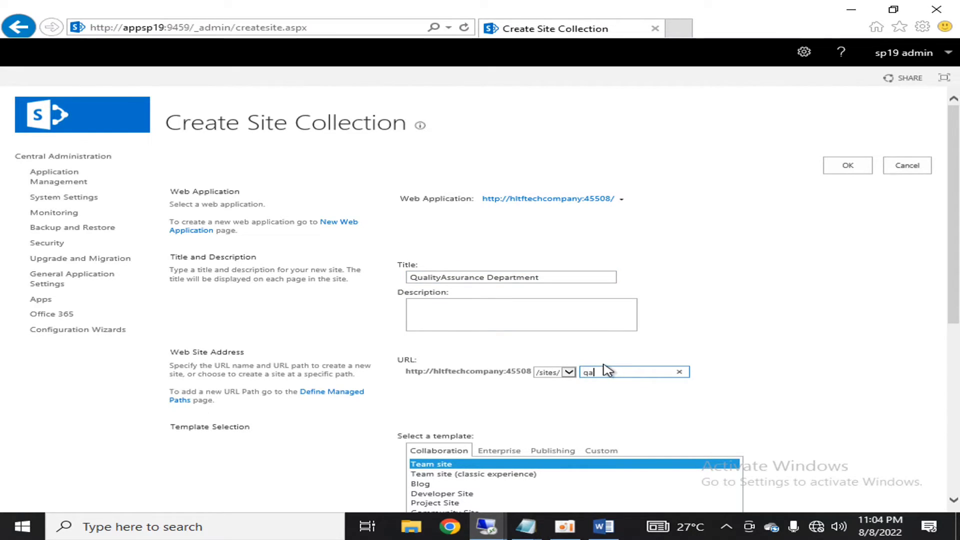
Assign sp19 admin as primary and sp19 farm as secondary site collection administrator, create the Team site collection and return to Application Management
scroll(703, 240, "down", 3)
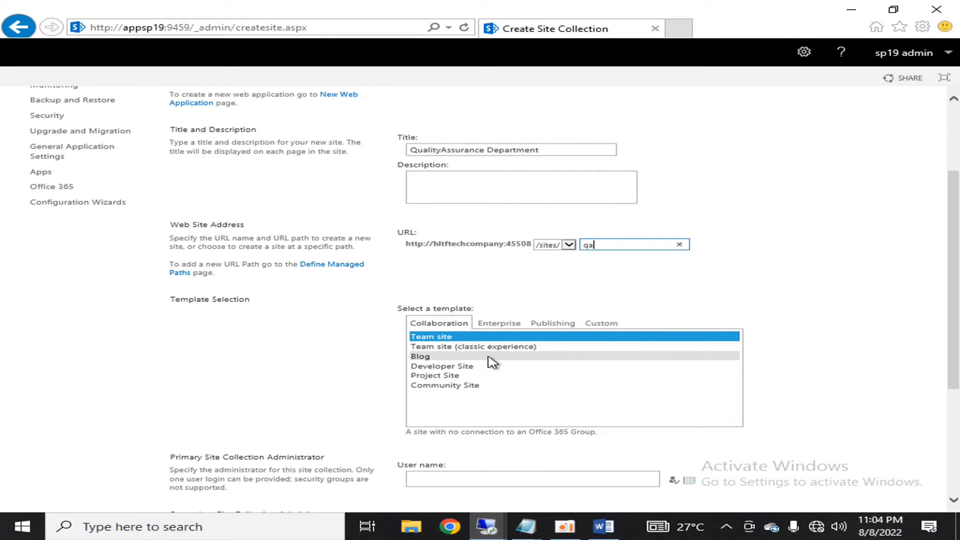
left_click(491, 480)
scroll(815, 372, "down", 5)
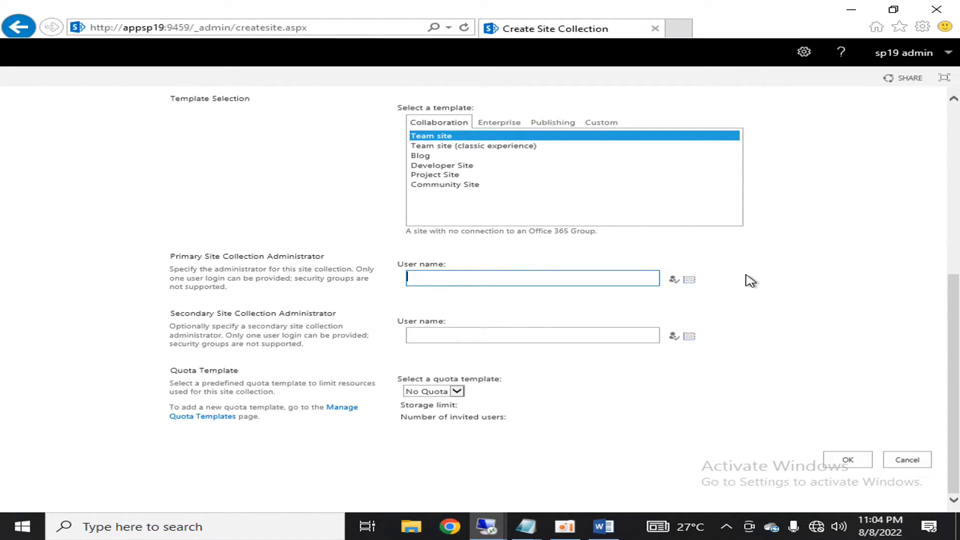
type("n")
key("Tab")
key("Tab")
key("Tab")
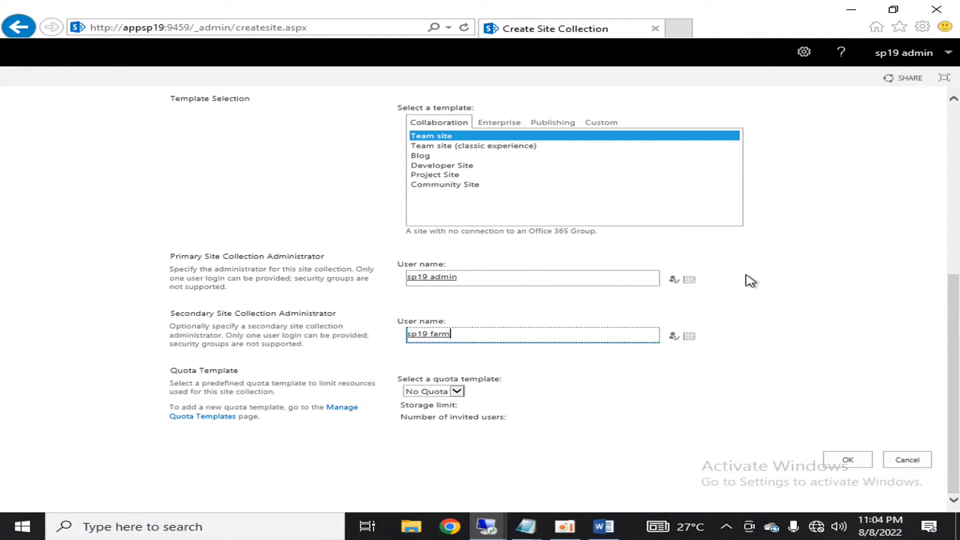
key("Tab")
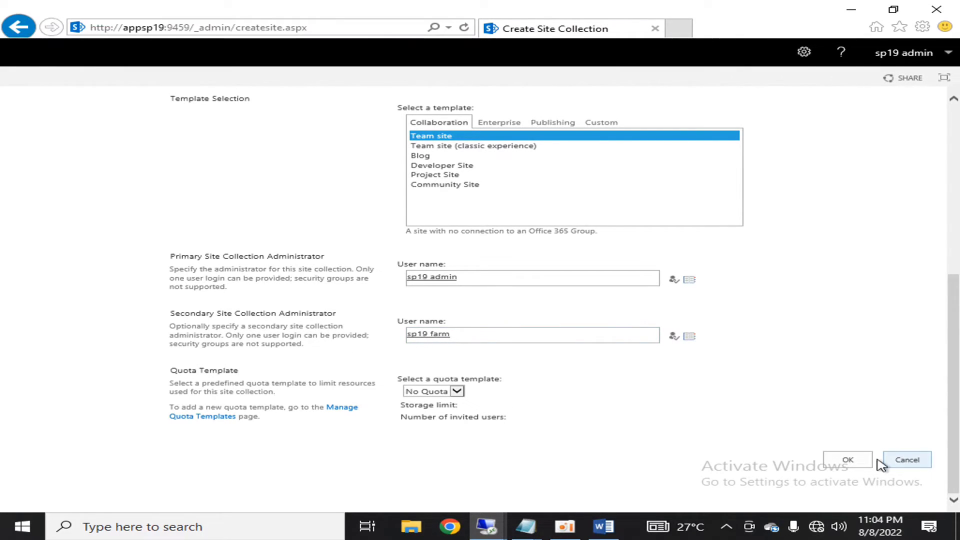
left_click(856, 461)
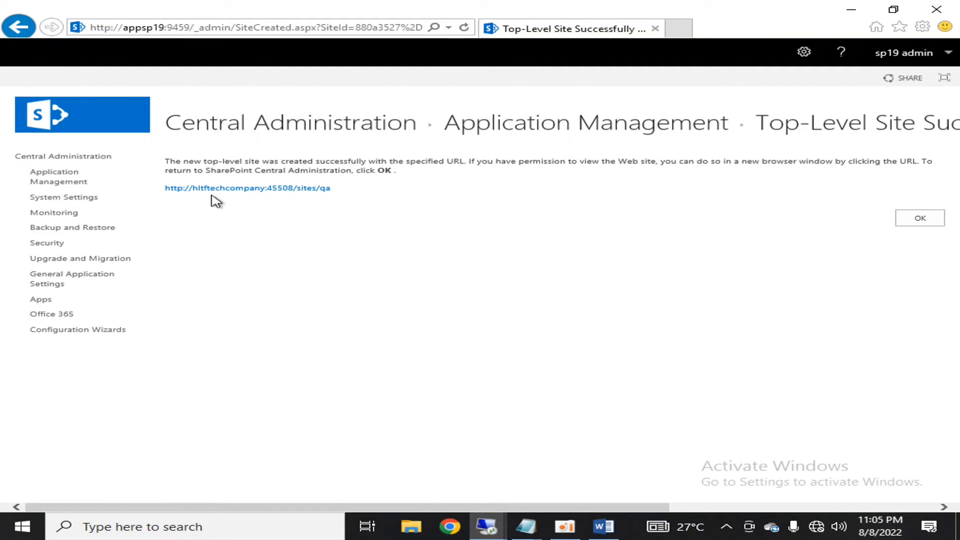
left_click(920, 217)
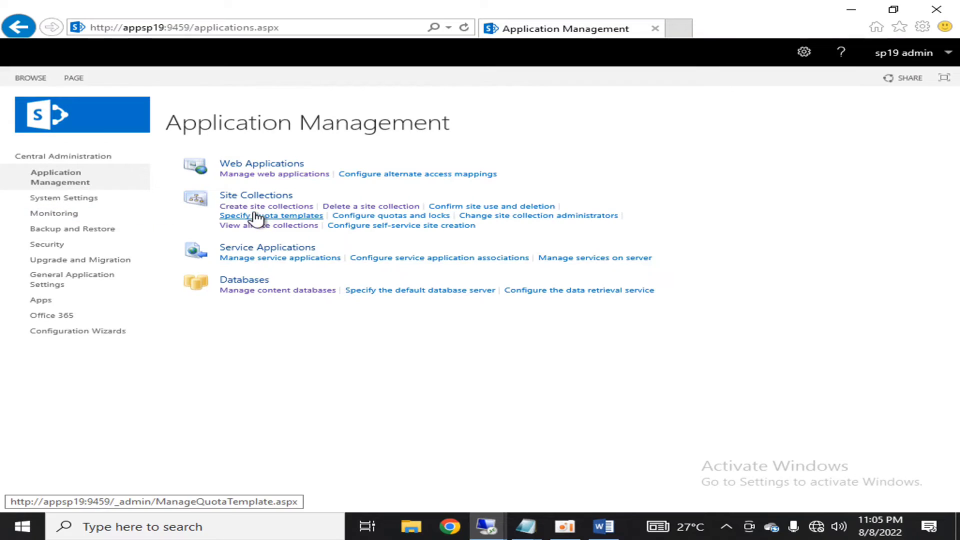
View all site collections and compare the database names of /sites/finance and /sites/qa, also checking the URL of /sites/qa
left_click(256, 226)
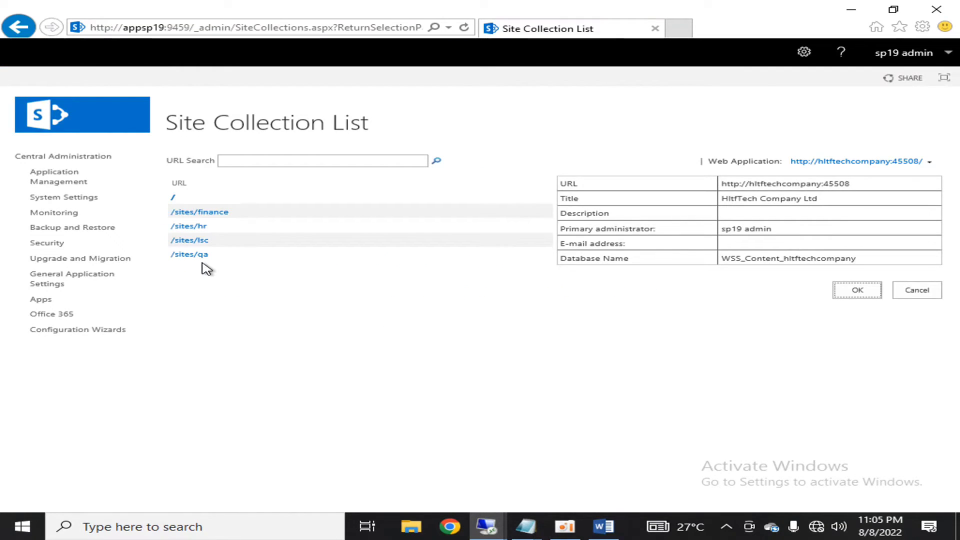
left_click(204, 214)
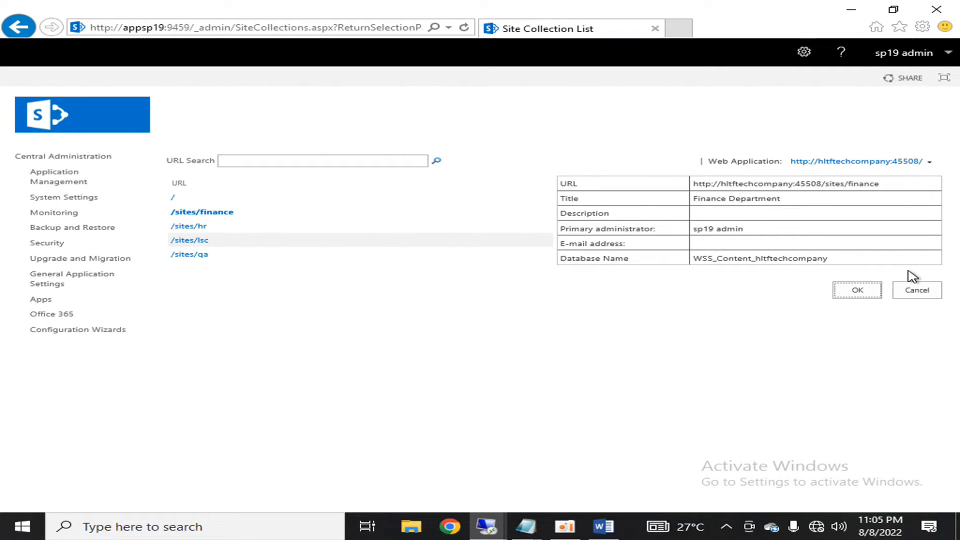
left_click_drag(824, 261, 669, 263)
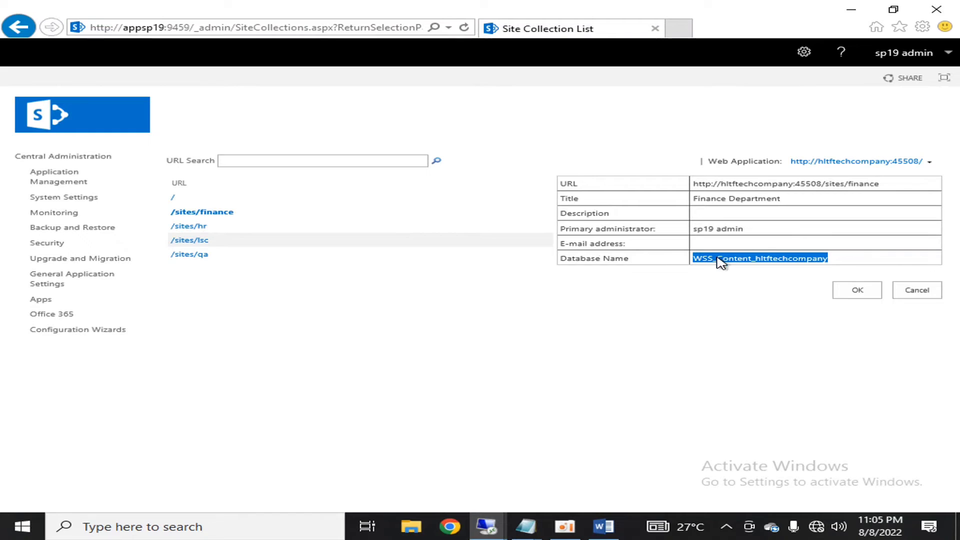
left_click(177, 257)
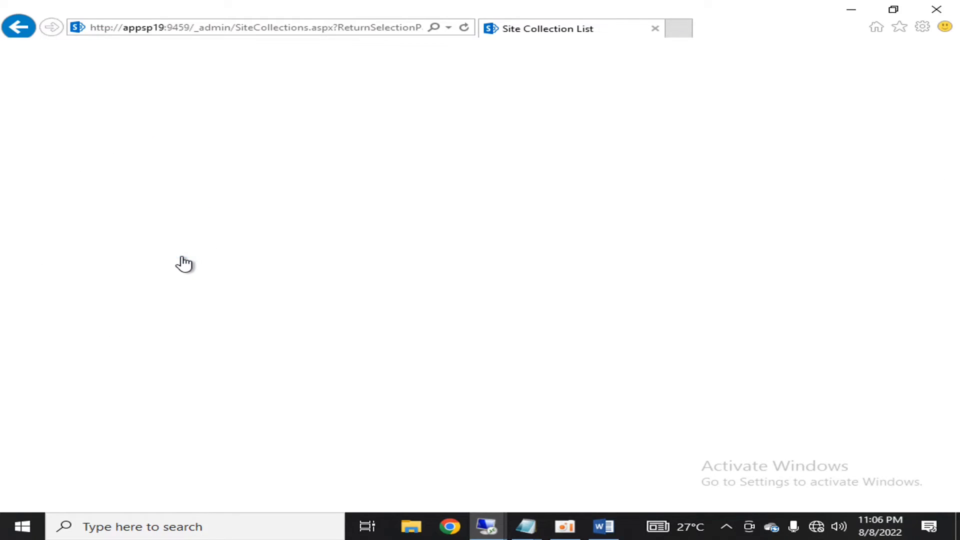
left_click_drag(842, 265, 706, 263)
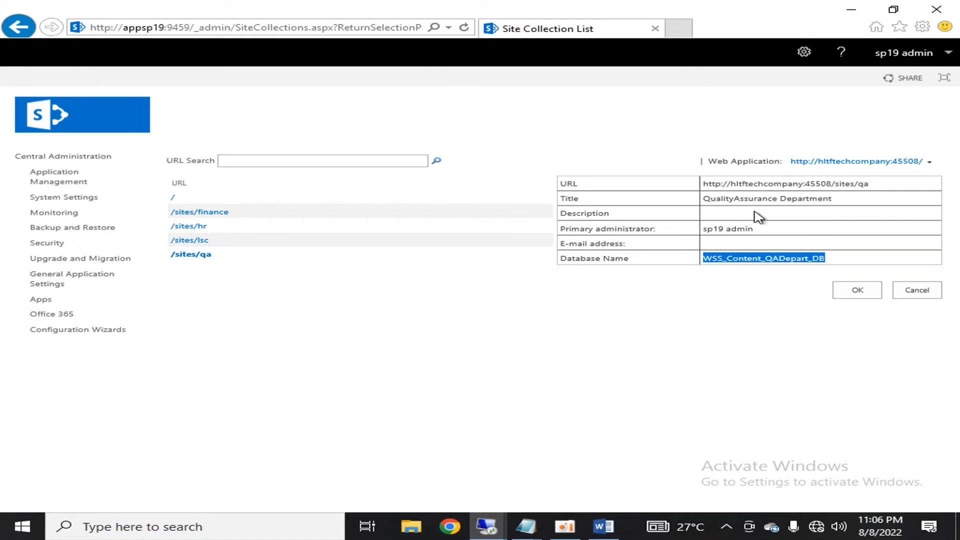
left_click_drag(871, 184, 749, 184)
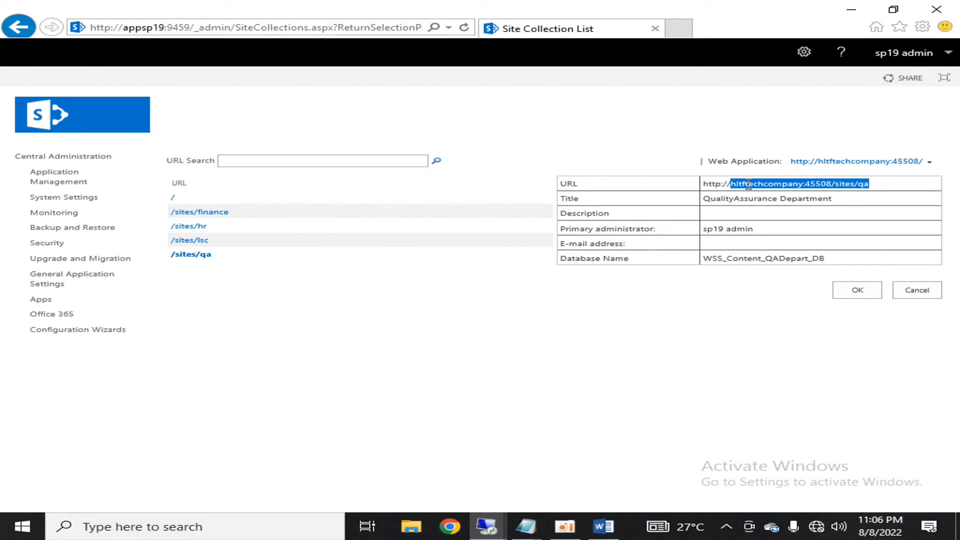
Go to the Content Databases page and check the current and maximum number of site collections for WSS_Content_QADepart_DB
left_click(38, 157)
left_click(244, 236)
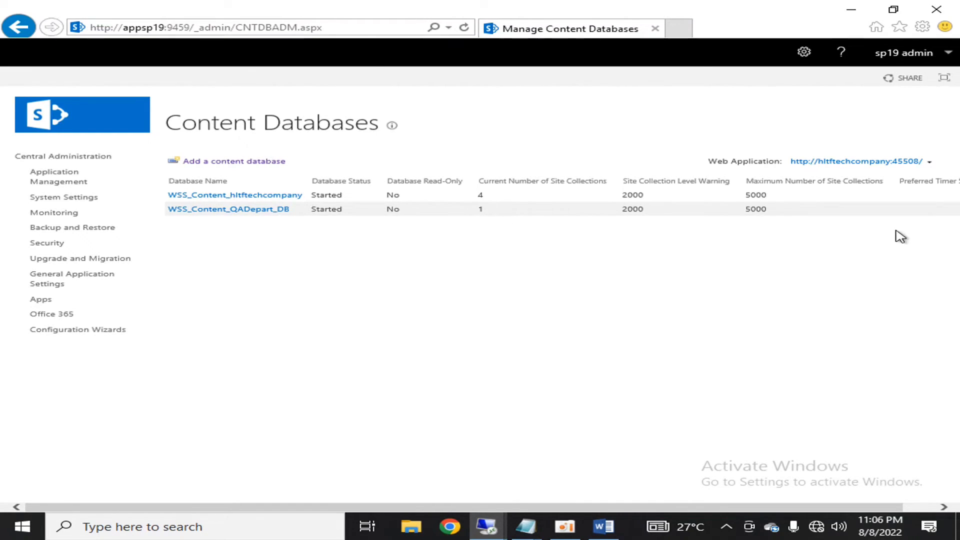
left_click_drag(742, 211, 777, 210)
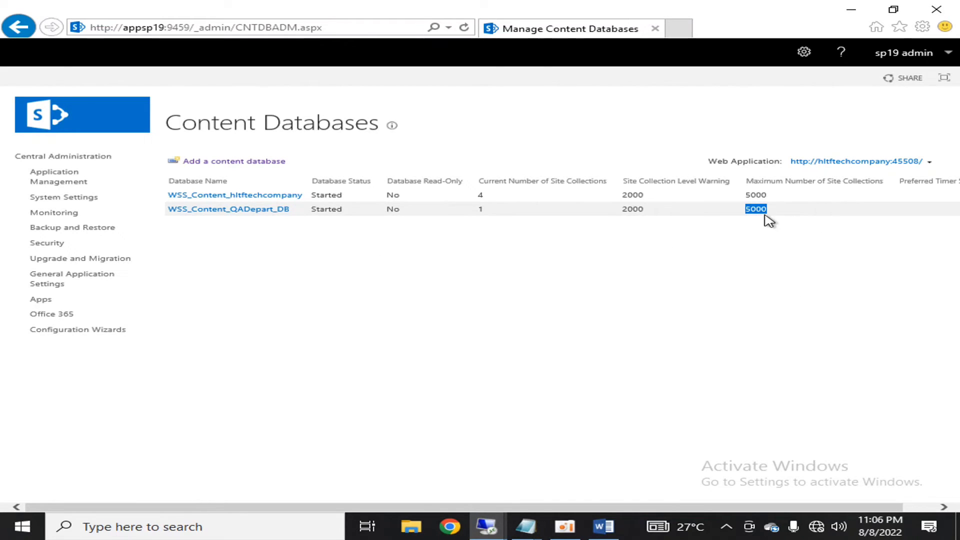